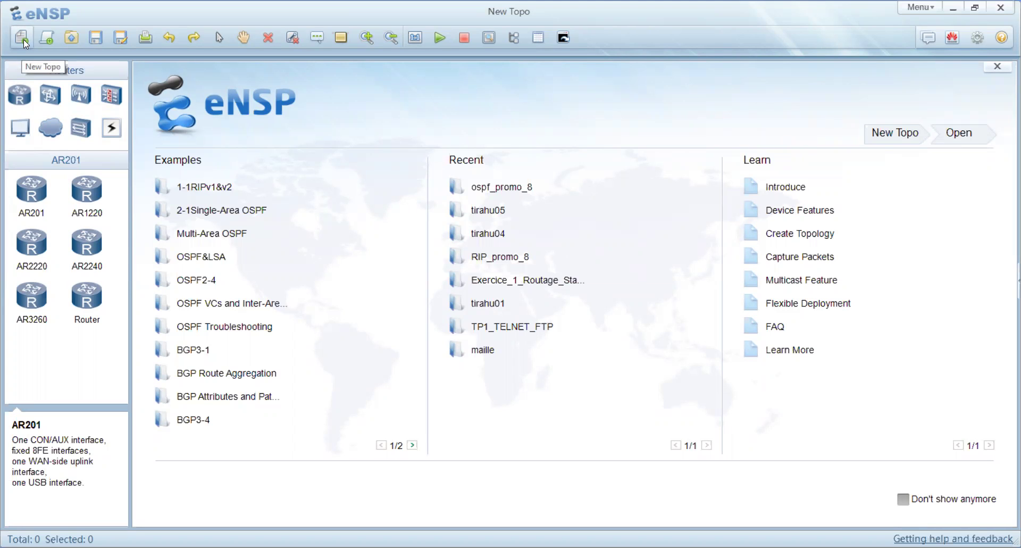
Create a new topology and place three generic Router devices in a horizontal row
{"action": "left_click", "coordinate": [23, 40]}
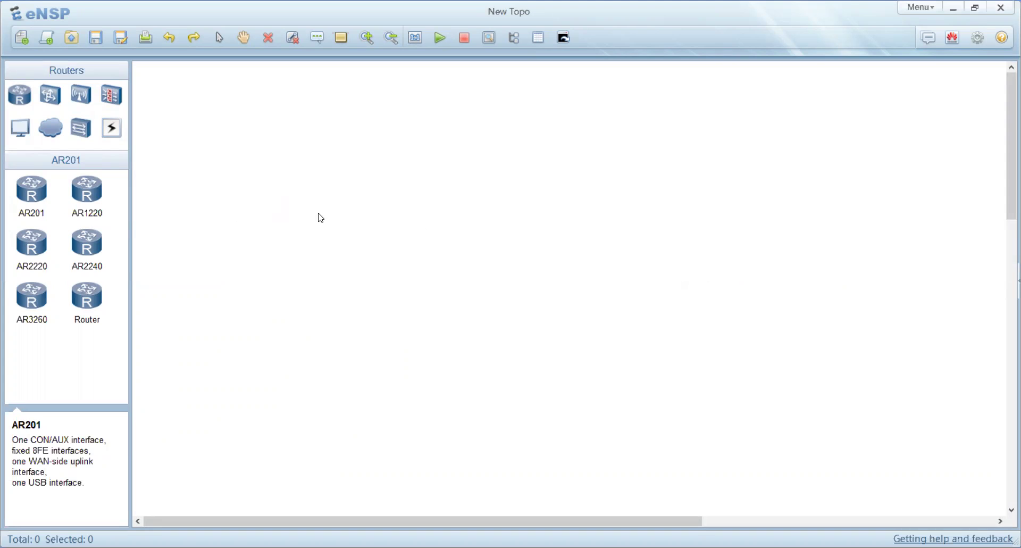
{"action": "left_click", "coordinate": [20, 97]}
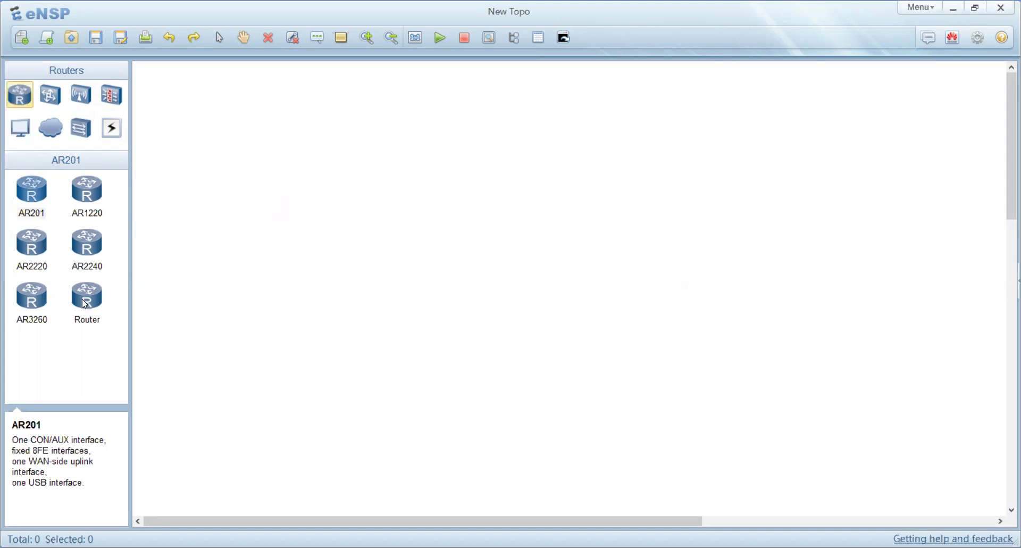
{"action": "left_click_drag", "start_coordinate": [85, 304], "coordinate": [317, 234]}
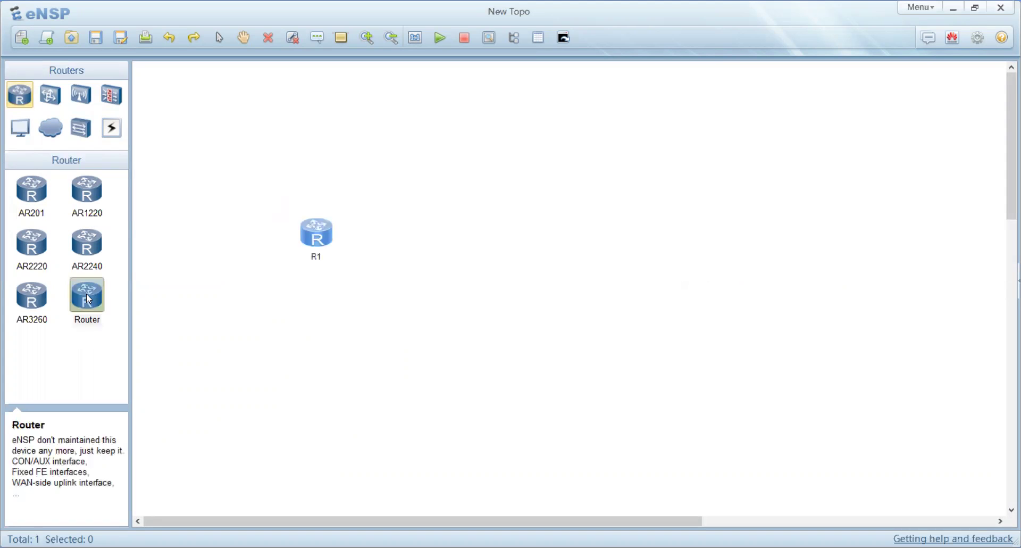
{"action": "left_click_drag", "start_coordinate": [89, 299], "coordinate": [500, 229]}
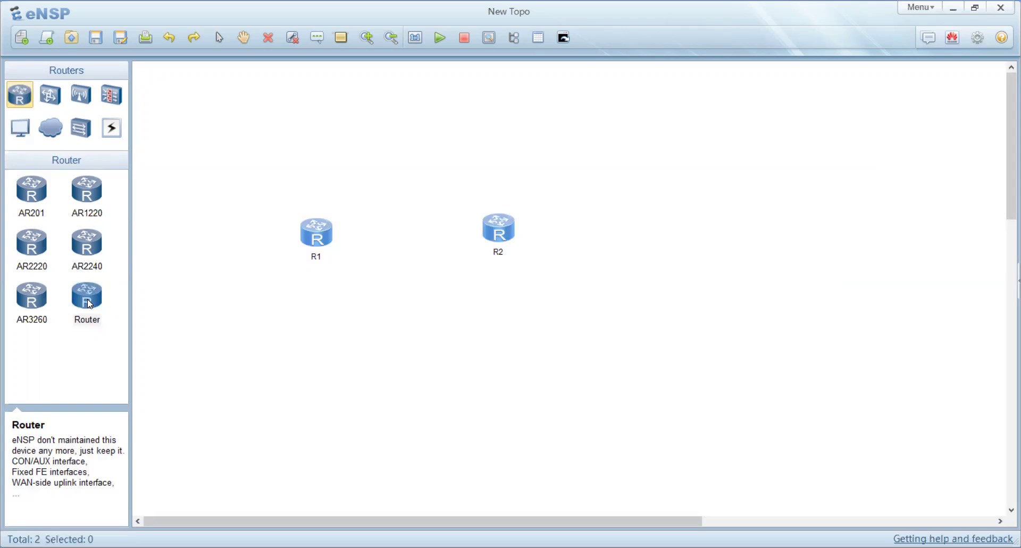
{"action": "left_click_drag", "start_coordinate": [90, 304], "coordinate": [672, 226]}
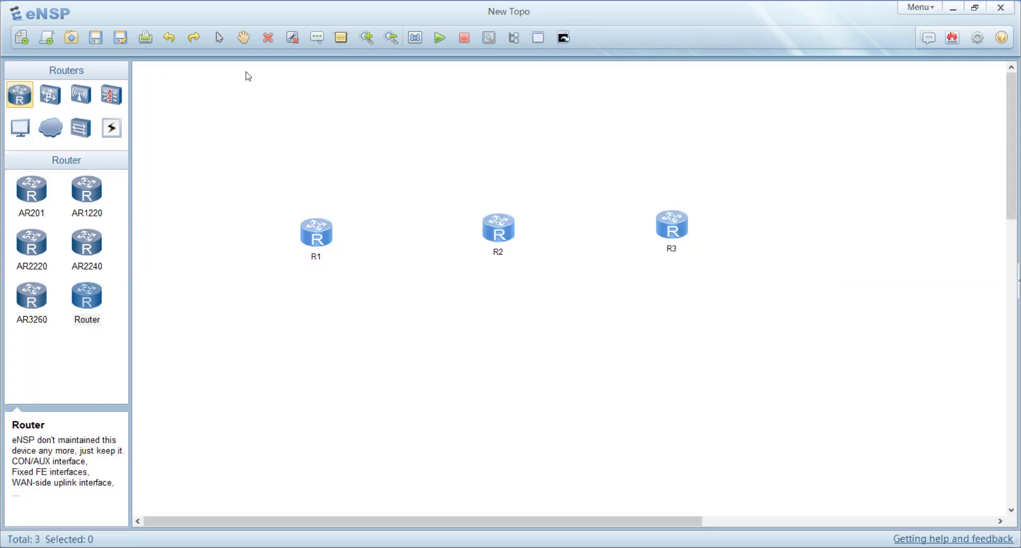
Draw a solid blue filled ellipse spanning from router R1 to router R2
{"action": "left_click", "coordinate": [344, 41]}
{"action": "left_click", "coordinate": [654, 261]}
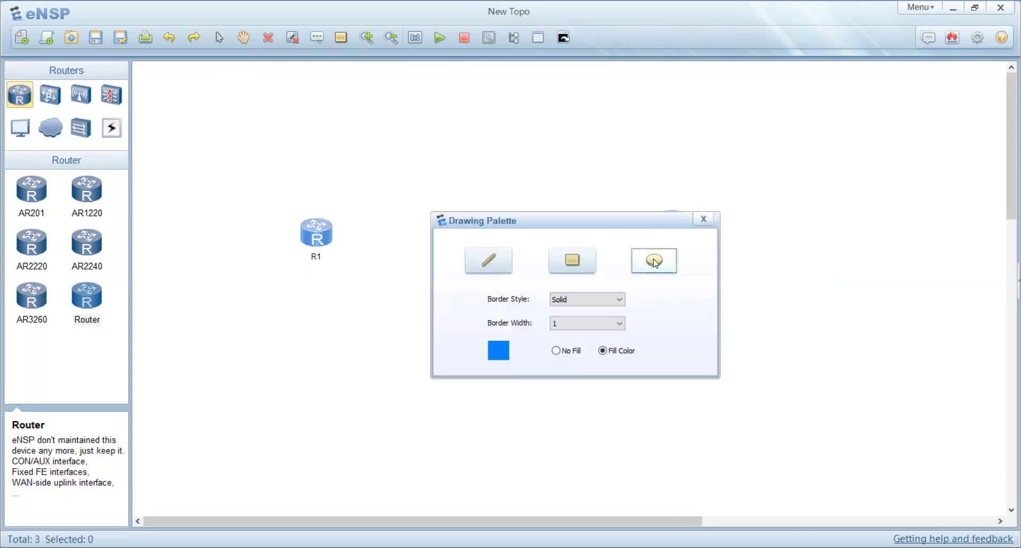
{"action": "left_click_drag", "start_coordinate": [584, 229], "coordinate": [776, 333]}
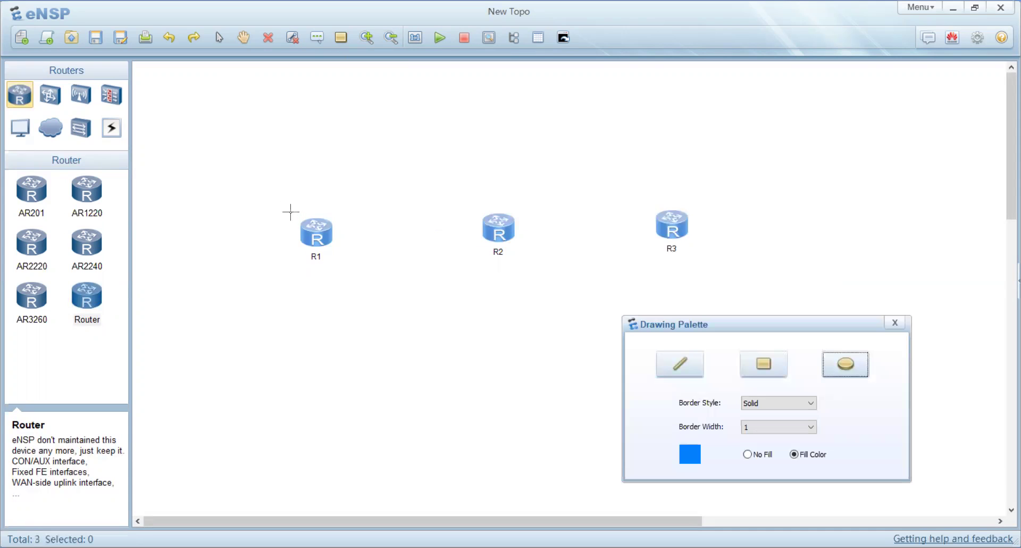
{"action": "left_click_drag", "start_coordinate": [262, 219], "coordinate": [525, 294]}
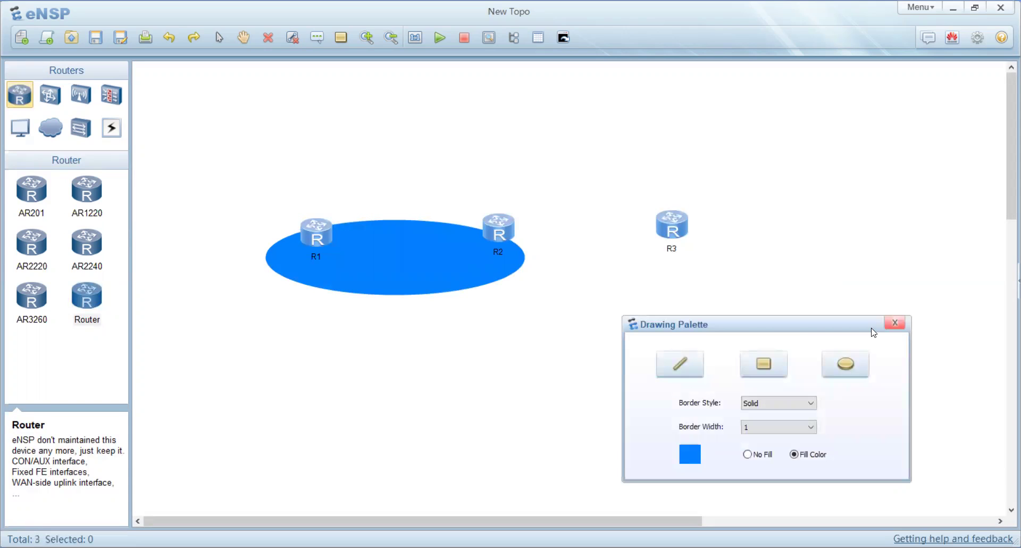
Draw a pink filled ellipse spanning R2 to R3, and shift the blue ellipse to surround R1 and line up with it
{"action": "left_click", "coordinate": [692, 456]}
{"action": "left_click", "coordinate": [735, 329]}
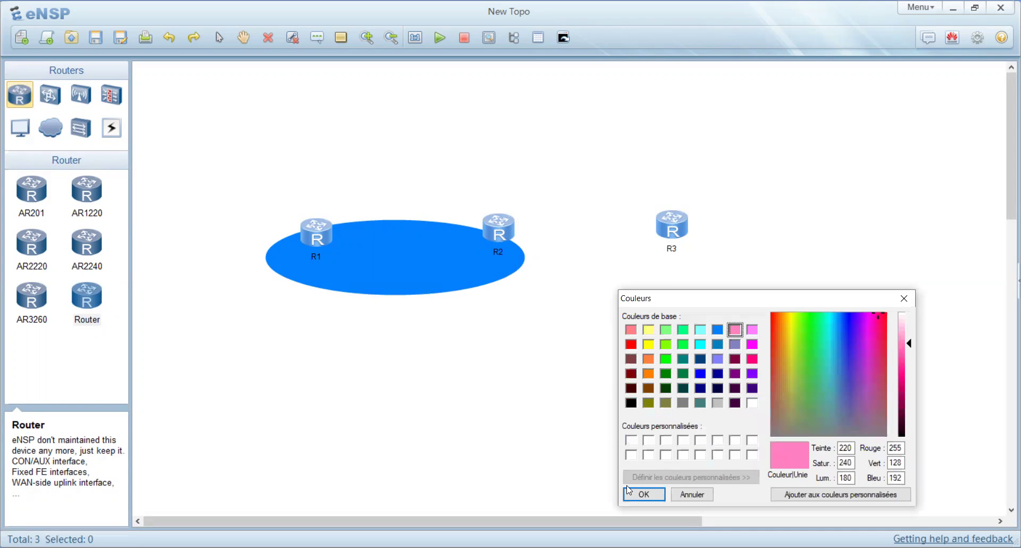
{"action": "left_click", "coordinate": [643, 494]}
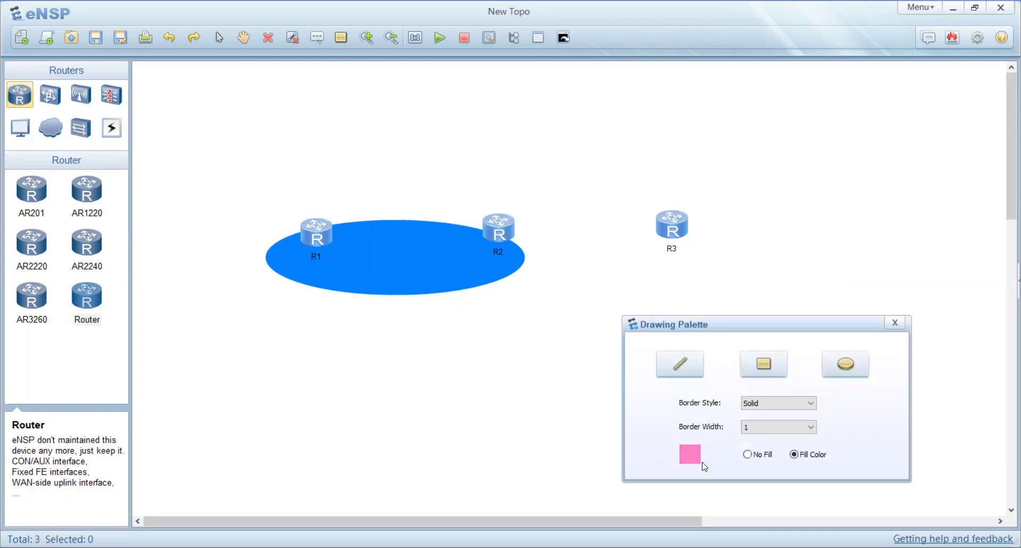
{"action": "left_click", "coordinate": [846, 364]}
{"action": "left_click_drag", "start_coordinate": [497, 195], "coordinate": [741, 264]}
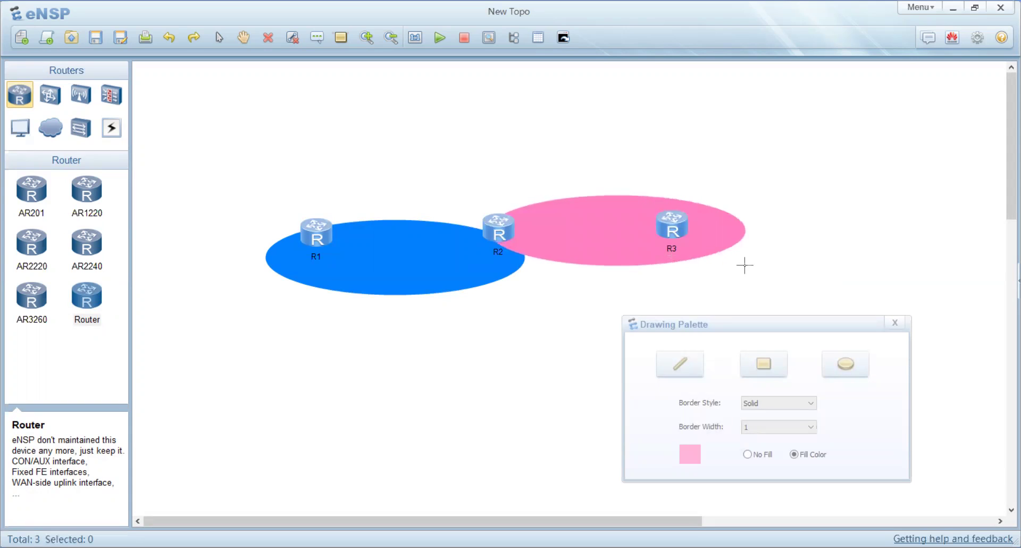
{"action": "left_click", "coordinate": [896, 323]}
{"action": "mouse_move", "coordinate": [353, 267]}
{"action": "left_mouse_down"}
{"action": "mouse_move", "coordinate": [344, 245]}
{"action": "mouse_move", "coordinate": [341, 254]}
{"action": "left_mouse_up"}
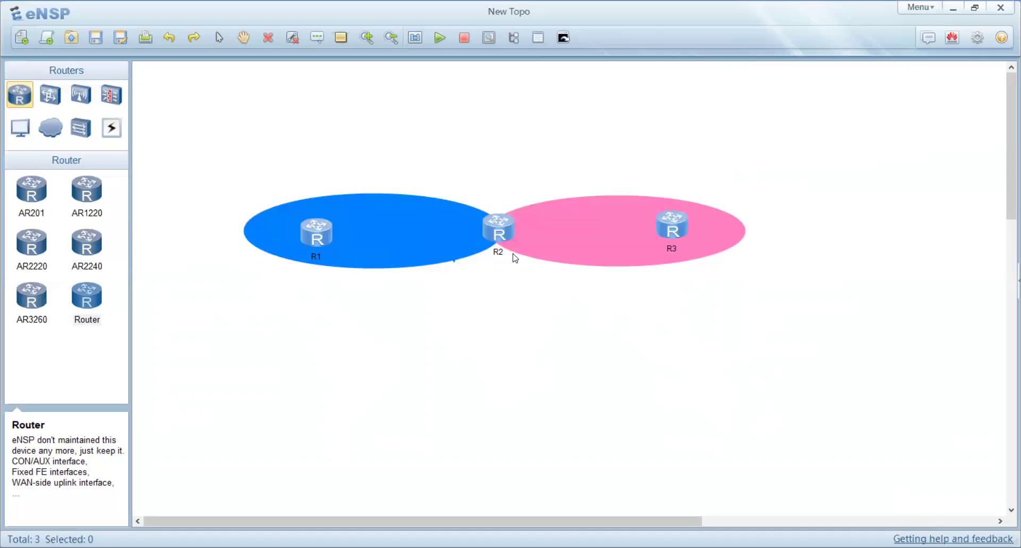
Add the text label "Area 0" on the blue ellipse and "Area 1" on the pink ellipse
{"action": "left_click", "coordinate": [317, 37]}
{"action": "left_click", "coordinate": [357, 257]}
{"action": "type", "text": "Area 0"}
{"action": "left_click", "coordinate": [492, 287]}
{"action": "left_click", "coordinate": [317, 37]}
{"action": "left_click", "coordinate": [593, 258]}
{"action": "type", "text": "Area 1"}
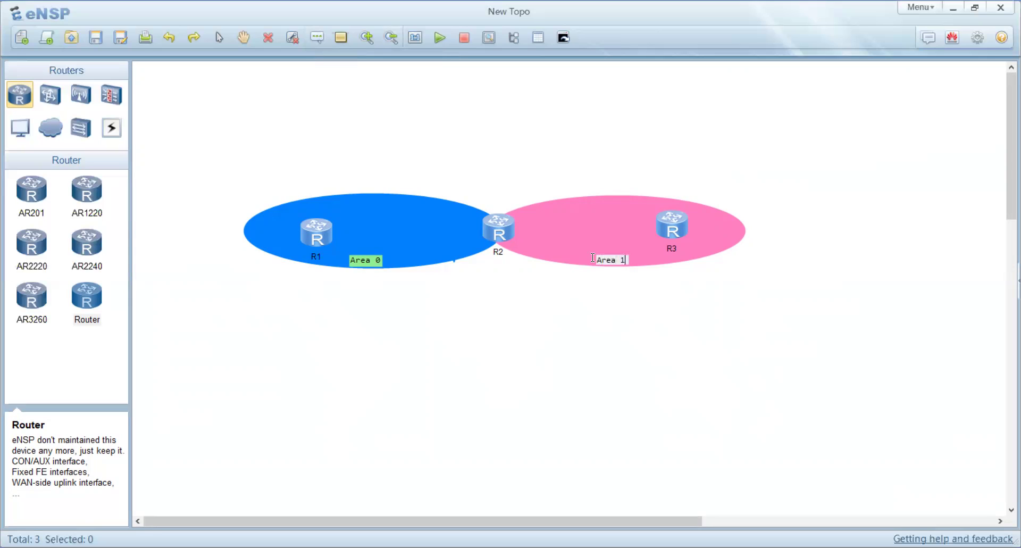
{"action": "left_click", "coordinate": [523, 381]}
Connect R1's GE 0/0/1 port to R2's GE 0/0/1 port with a Copper cable
{"action": "left_click", "coordinate": [112, 129]}
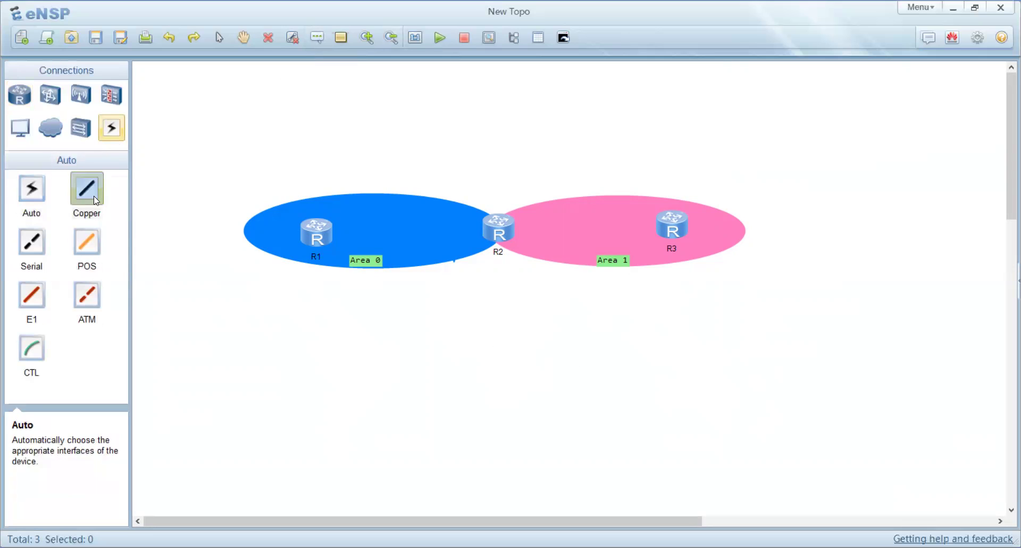
{"action": "left_click", "coordinate": [92, 194]}
{"action": "left_click", "coordinate": [327, 238]}
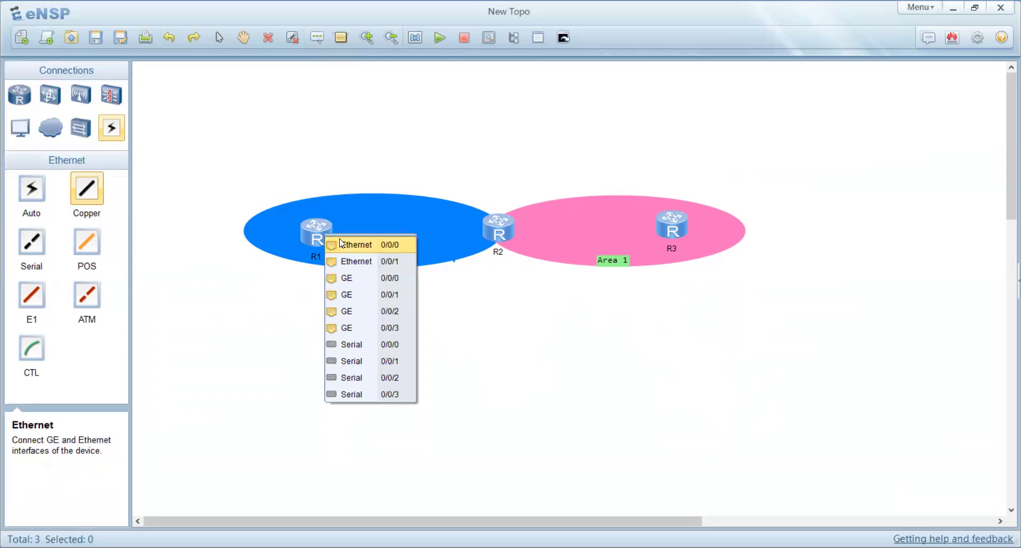
{"action": "left_click", "coordinate": [373, 295]}
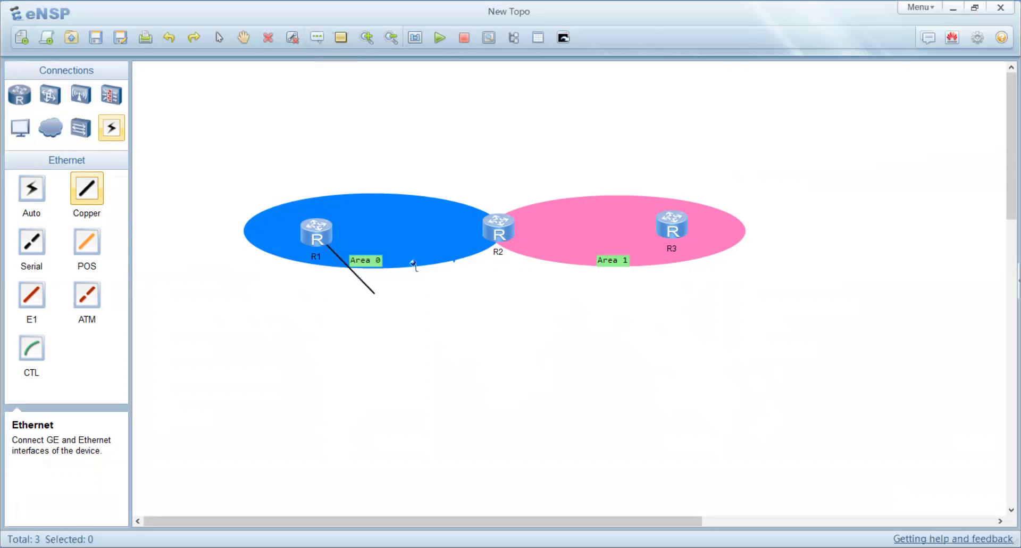
{"action": "left_click", "coordinate": [491, 232]}
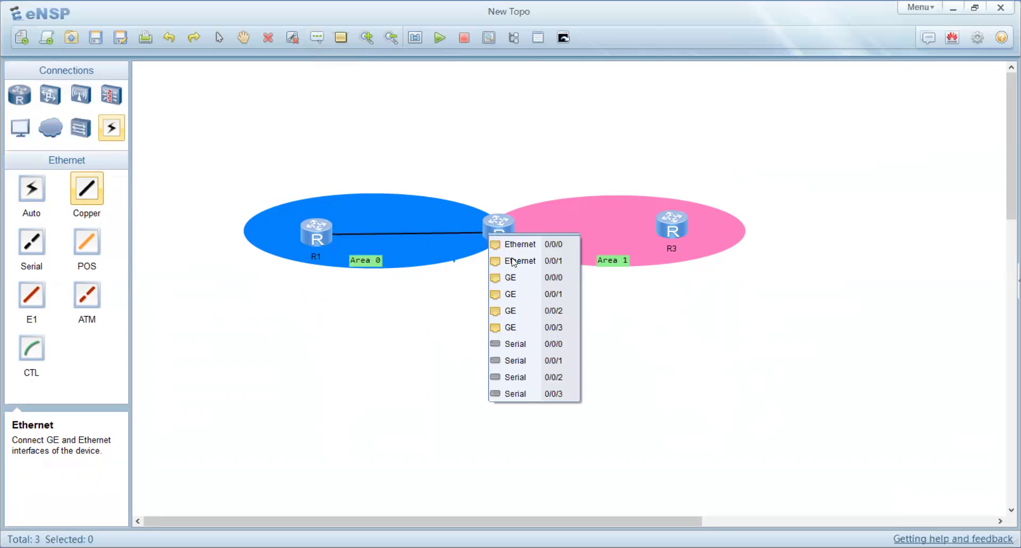
{"action": "left_click", "coordinate": [536, 294]}
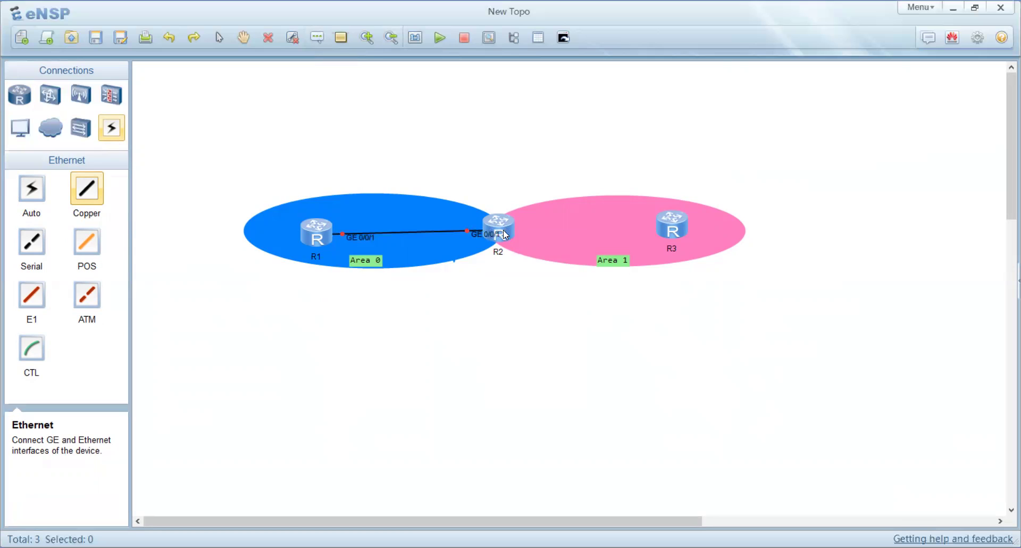
Connect R2's GE 0/0/2 port to R3's GE 0/0/2 port with a Copper cable
{"action": "left_click", "coordinate": [505, 233]}
{"action": "left_click", "coordinate": [560, 293]}
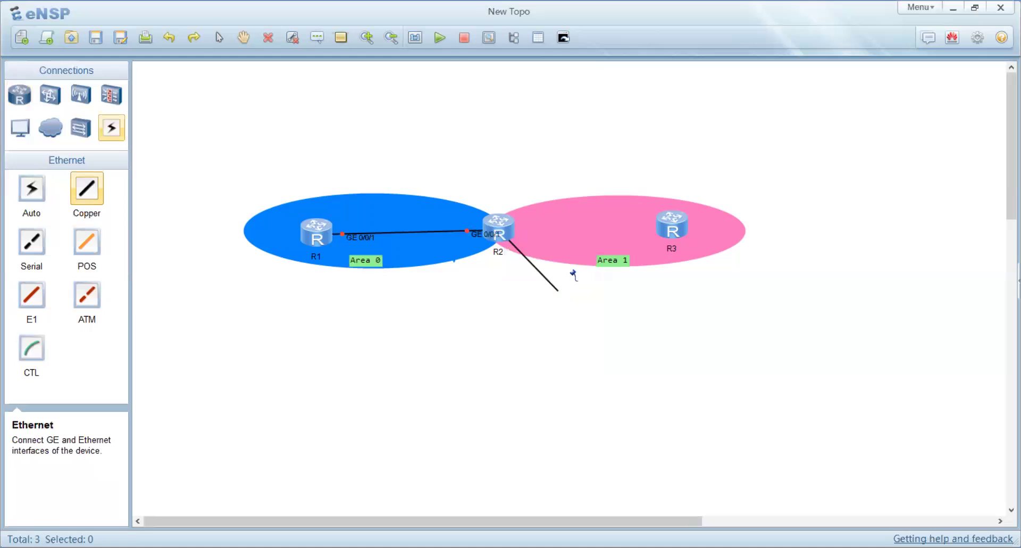
{"action": "left_click", "coordinate": [663, 229]}
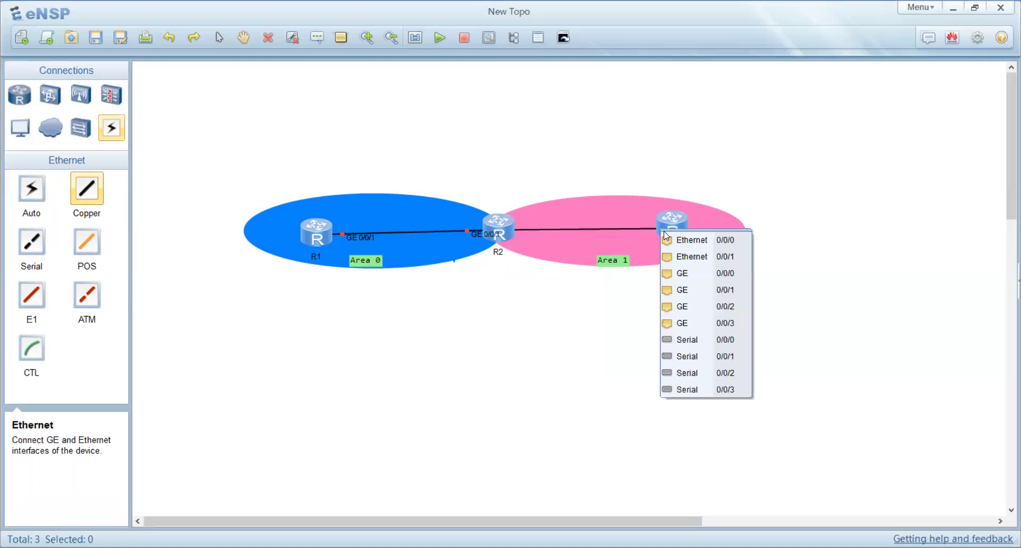
{"action": "left_click", "coordinate": [704, 311]}
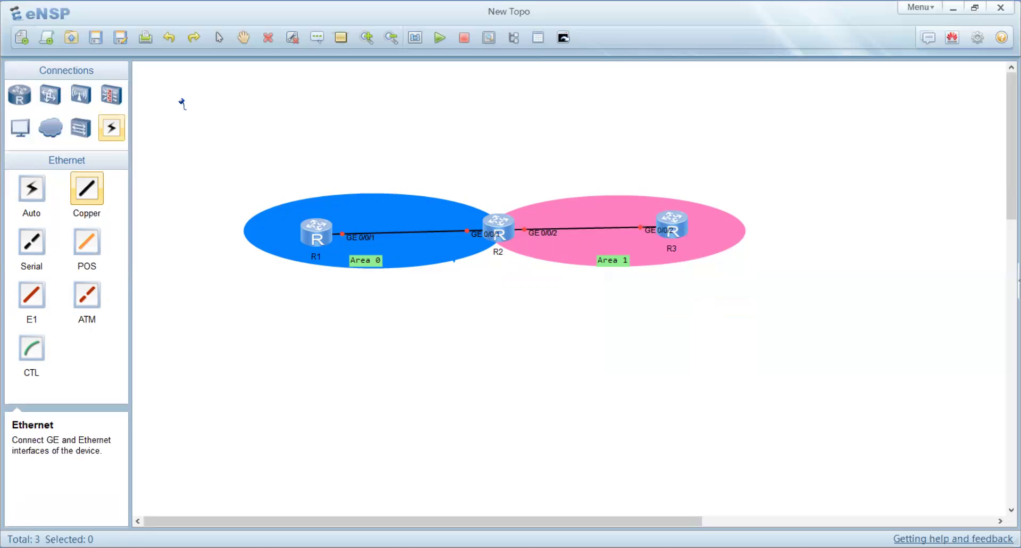
{"action": "left_click", "coordinate": [112, 128]}
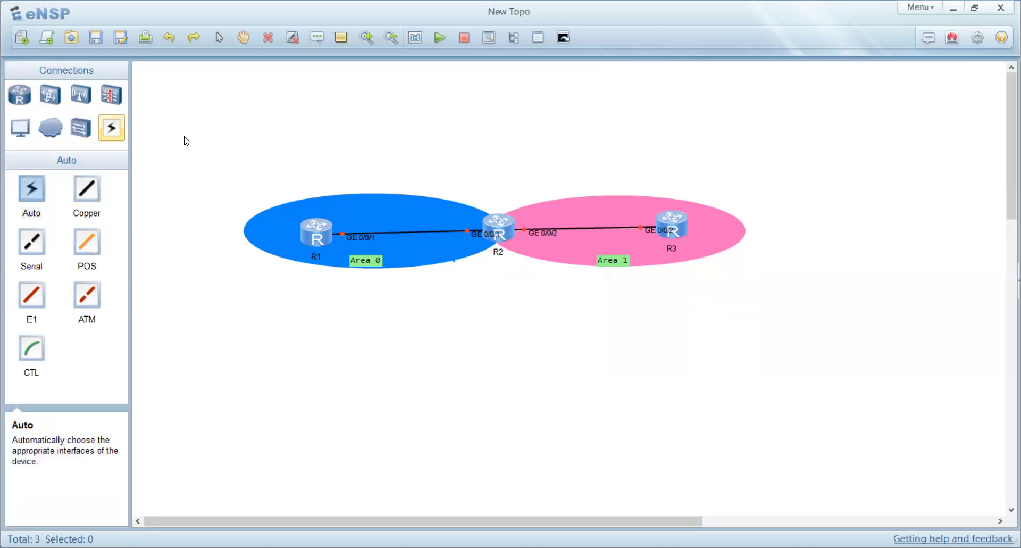
Add the subnet label "10.0.1.0/24" above the link between R1 and R2
{"action": "left_click", "coordinate": [318, 39]}
{"action": "left_click", "coordinate": [373, 204]}
{"action": "type", "text": "10.0.1.0/24"}
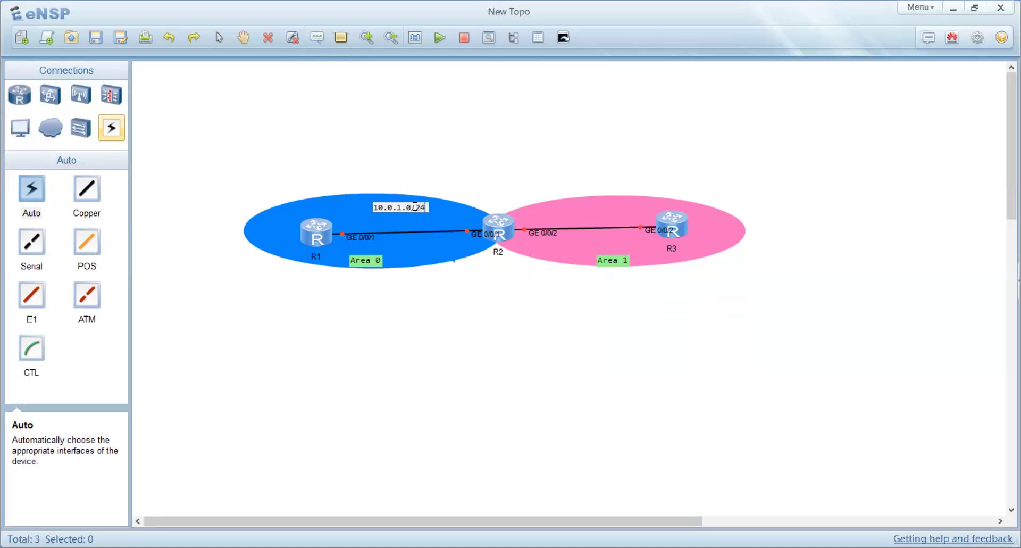
{"action": "left_click", "coordinate": [415, 154]}
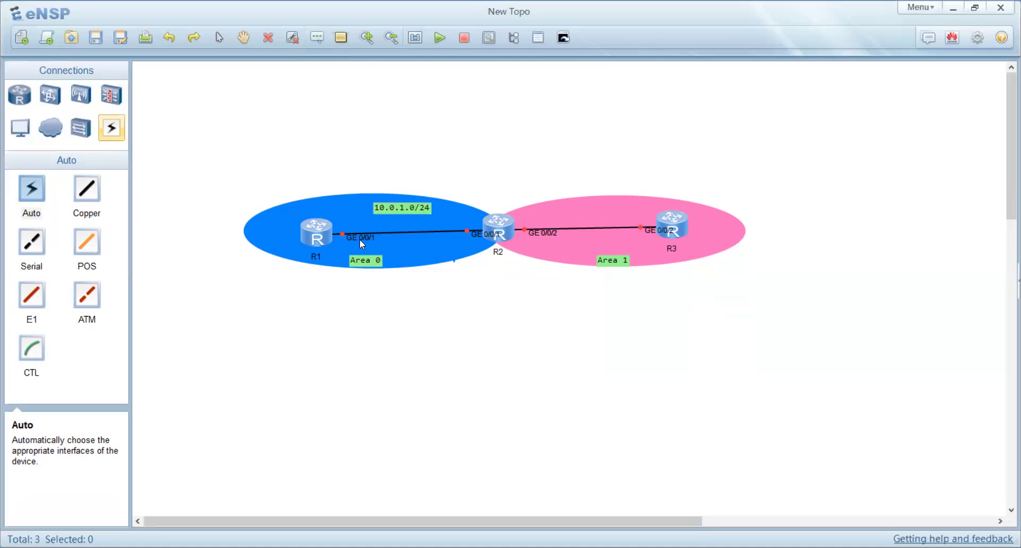
Label the host addresses on the R1–R2 link with ".1" beside R1 and ".2" beside R2
{"action": "left_click", "coordinate": [318, 37]}
{"action": "left_click", "coordinate": [341, 222]}
{"action": "type", "text": ".1"}
{"action": "left_click", "coordinate": [380, 290]}
{"action": "left_click", "coordinate": [318, 37]}
{"action": "left_click", "coordinate": [473, 222]}
{"action": "type", "text": ".2"}
{"action": "left_click", "coordinate": [481, 205]}
Add the subnet label "10.0.2.0/24" and position it above the middle of the link between R2 and R3
{"action": "left_click", "coordinate": [317, 38]}
{"action": "left_click", "coordinate": [543, 204]}
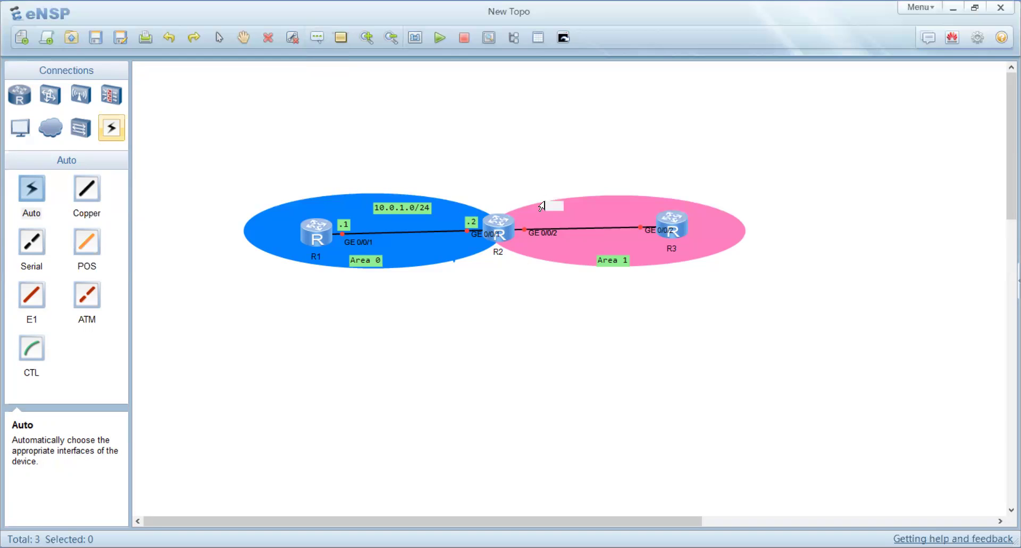
{"action": "type", "text": "10.0.2.0/24"}
{"action": "left_click", "coordinate": [311, 385]}
{"action": "left_click_drag", "start_coordinate": [561, 207], "coordinate": [573, 214]}
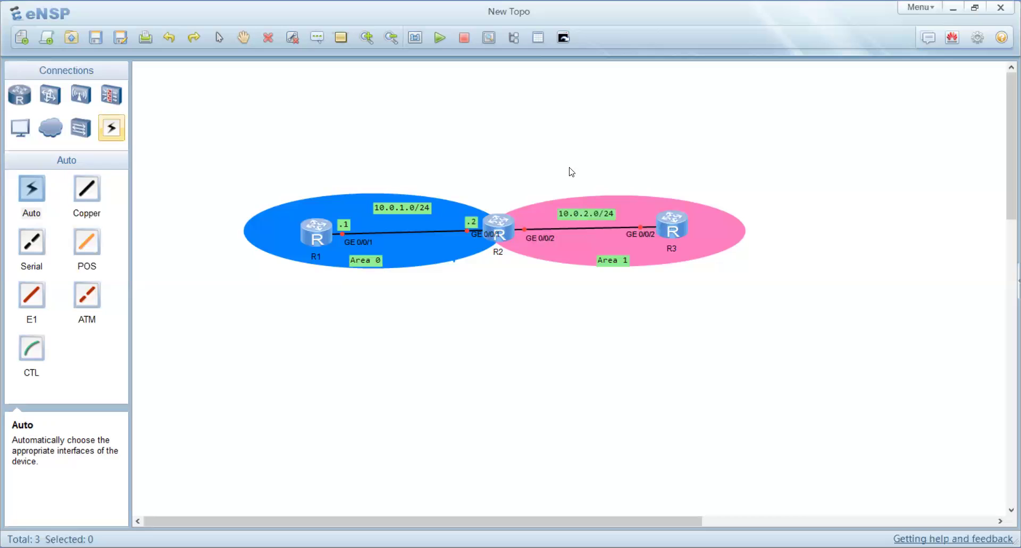
{"action": "left_click_drag", "start_coordinate": [593, 207], "coordinate": [591, 199]}
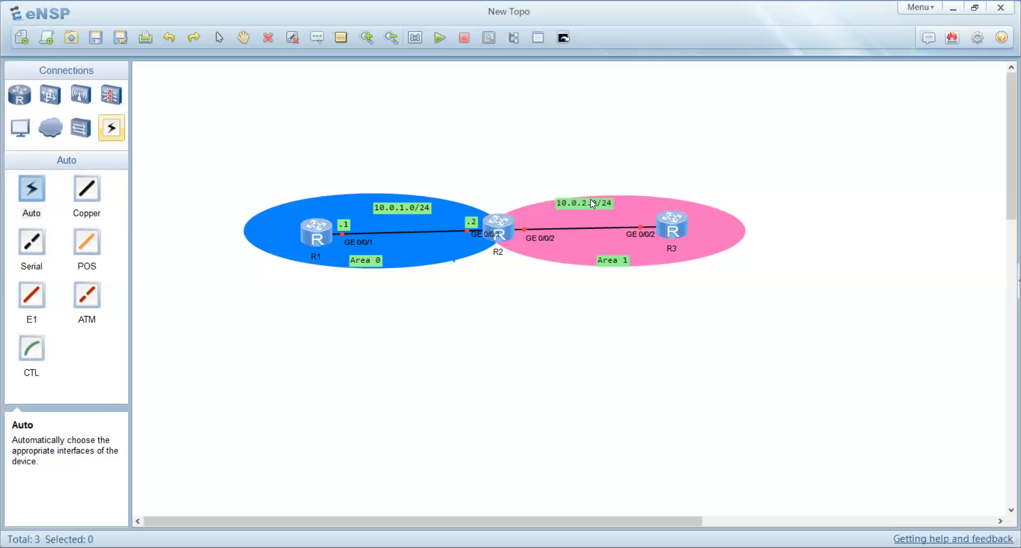
Label the host addresses on the R2–R3 link with ".2" beside R2 and ".3" beside R3
{"action": "left_click", "coordinate": [321, 39]}
{"action": "left_click", "coordinate": [520, 219]}
{"action": "type", "text": ".2"}
{"action": "left_click", "coordinate": [556, 303]}
{"action": "left_click", "coordinate": [319, 37]}
{"action": "left_click", "coordinate": [649, 219]}
{"action": "type", "text": ".3"}
{"action": "left_click", "coordinate": [627, 405]}
Add the text label "1.1.1.1" and place it directly above R1
{"action": "left_click", "coordinate": [318, 38]}
{"action": "left_click", "coordinate": [227, 184]}
{"action": "type", "text": "1.1.1.1"}
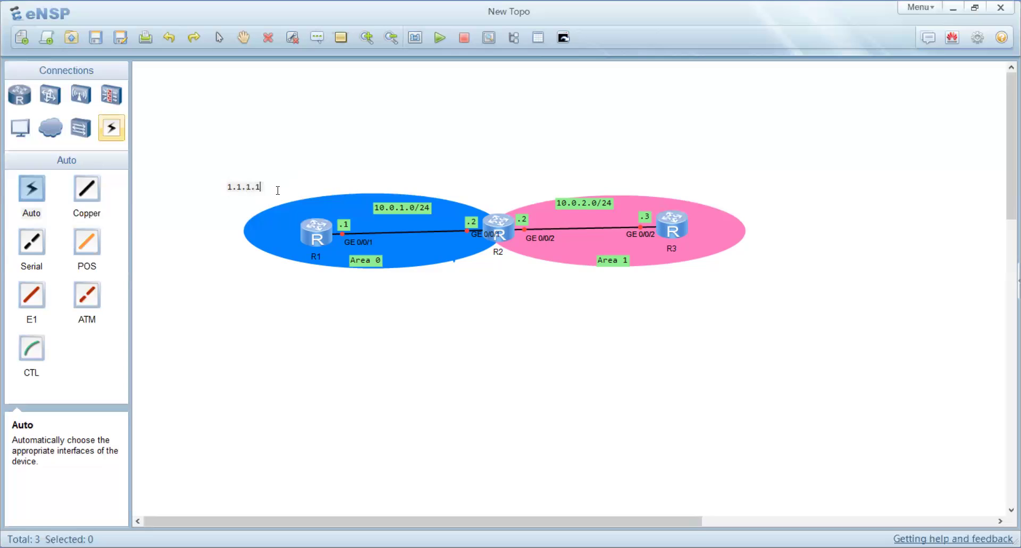
{"action": "left_click_drag", "start_coordinate": [248, 190], "coordinate": [306, 206]}
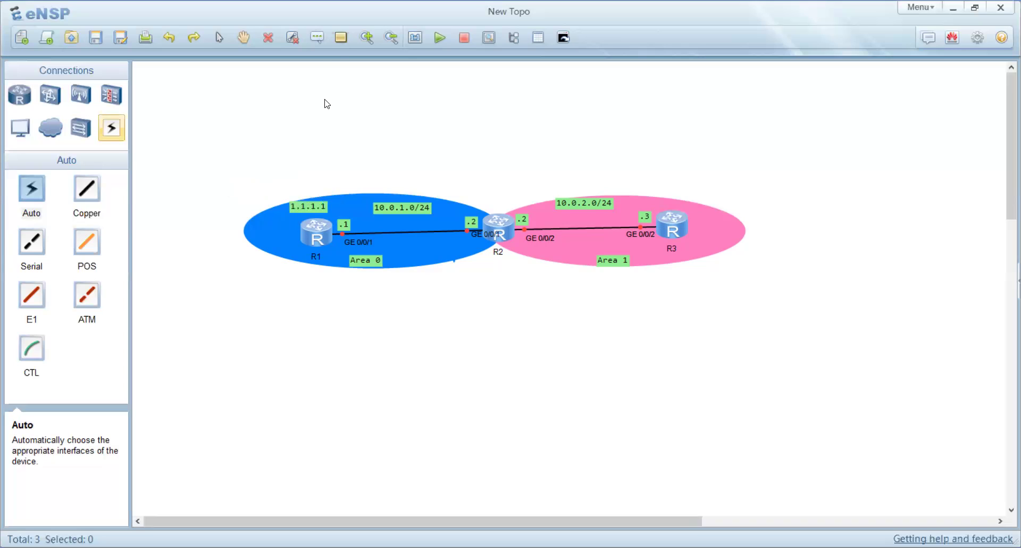
Add the text label "2.2.2.2" and place it directly above R2
{"action": "left_click", "coordinate": [317, 37]}
{"action": "left_click", "coordinate": [500, 203]}
{"action": "type", "text": "2.2.2.2"}
{"action": "left_click", "coordinate": [512, 197]}
{"action": "left_click_drag", "start_coordinate": [499, 204], "coordinate": [490, 195]}
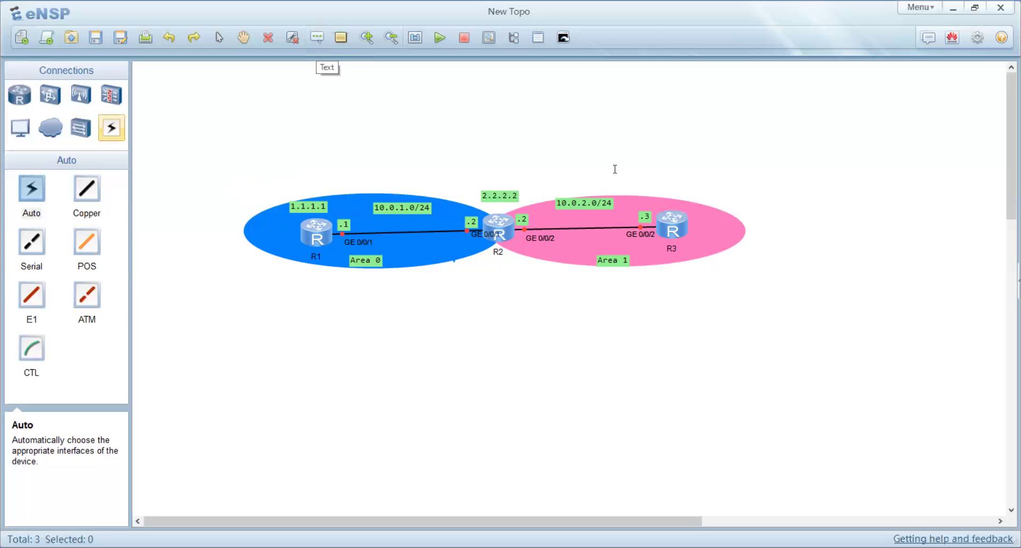
Add the text label "3.3.3.3" above R3 and nudge the "1.1.1.1" label slightly upward
{"action": "left_click", "coordinate": [664, 197]}
{"action": "type", "text": "3.3.3.3"}
{"action": "left_click", "coordinate": [771, 206]}
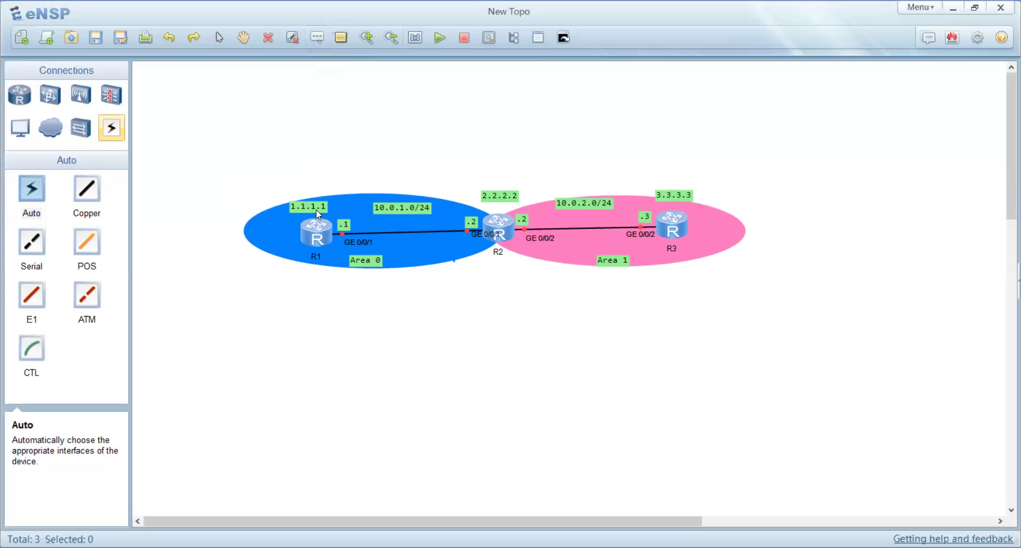
{"action": "left_click_drag", "start_coordinate": [313, 203], "coordinate": [314, 199]}
Add the loopback label "L0:x.x.x.x/32" and place it centred below the two areas, under R2
{"action": "left_click", "coordinate": [318, 38]}
{"action": "left_click", "coordinate": [184, 222]}
{"action": "type", "text": "L0:x."}
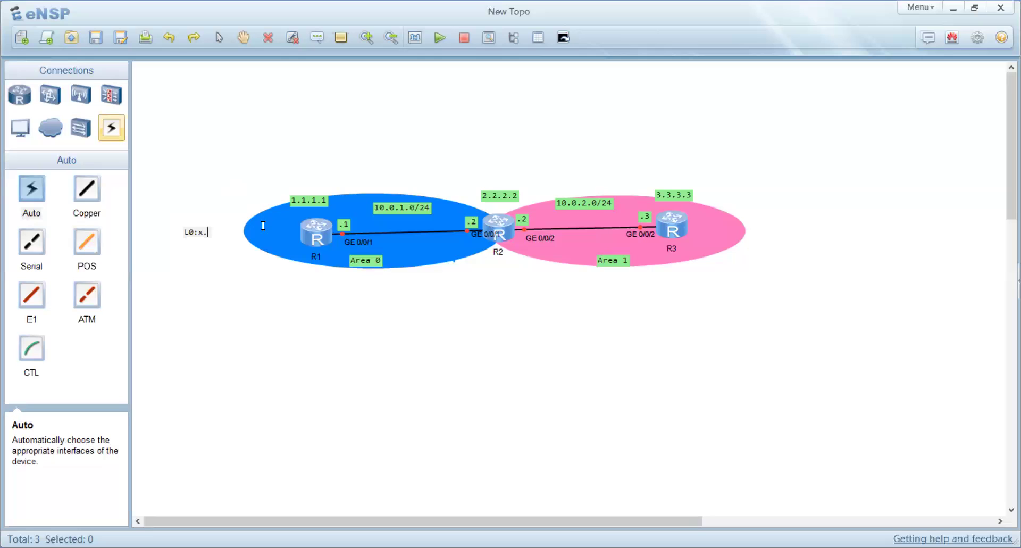
{"action": "type", "text": "x.x.x/32"}
{"action": "left_click", "coordinate": [213, 269]}
{"action": "left_click_drag", "start_coordinate": [212, 244], "coordinate": [202, 236]}
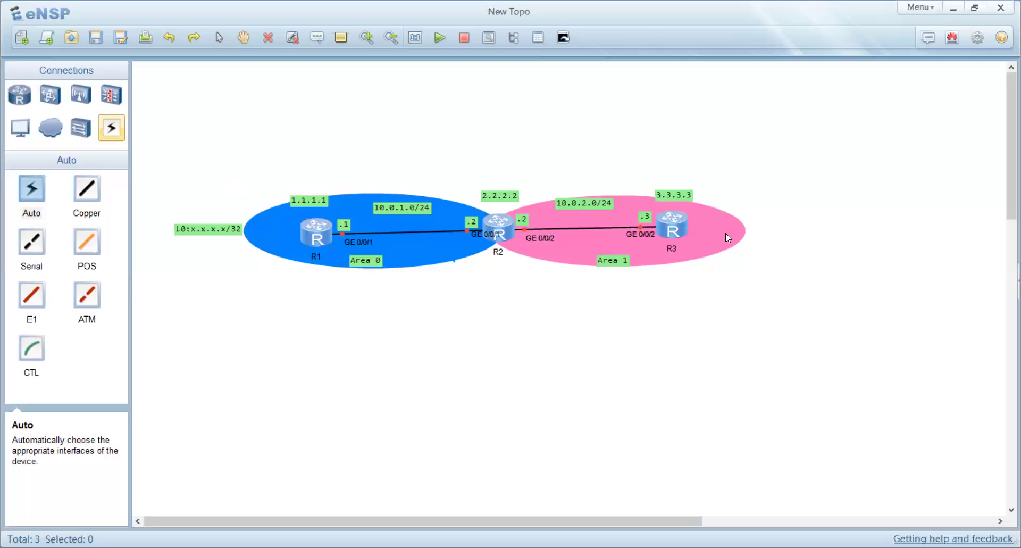
{"action": "left_click_drag", "start_coordinate": [201, 238], "coordinate": [302, 329]}
{"action": "left_click_drag", "start_coordinate": [389, 345], "coordinate": [489, 323]}
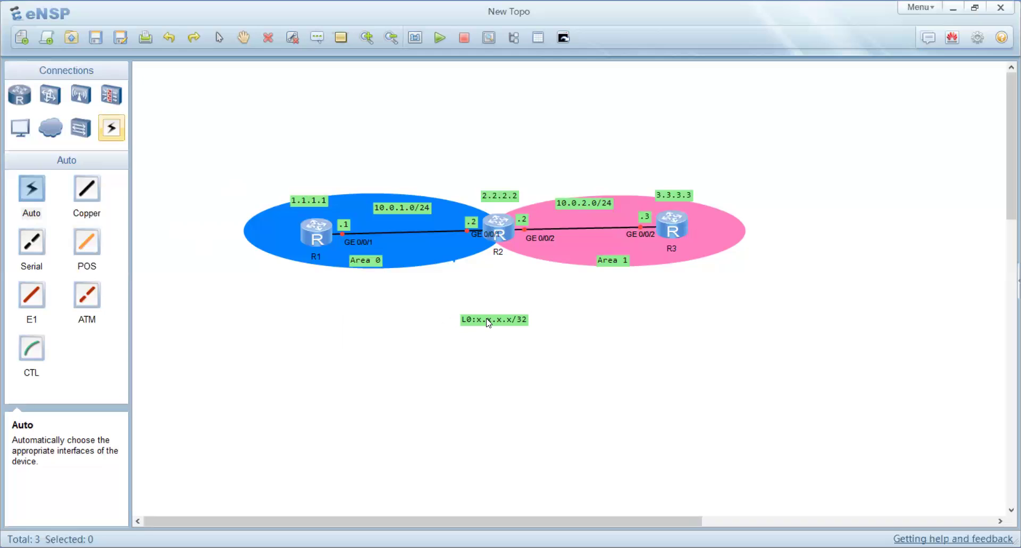
Select the whole topology and start routers R1, R2 and R3
{"action": "left_click_drag", "start_coordinate": [204, 171], "coordinate": [851, 339]}
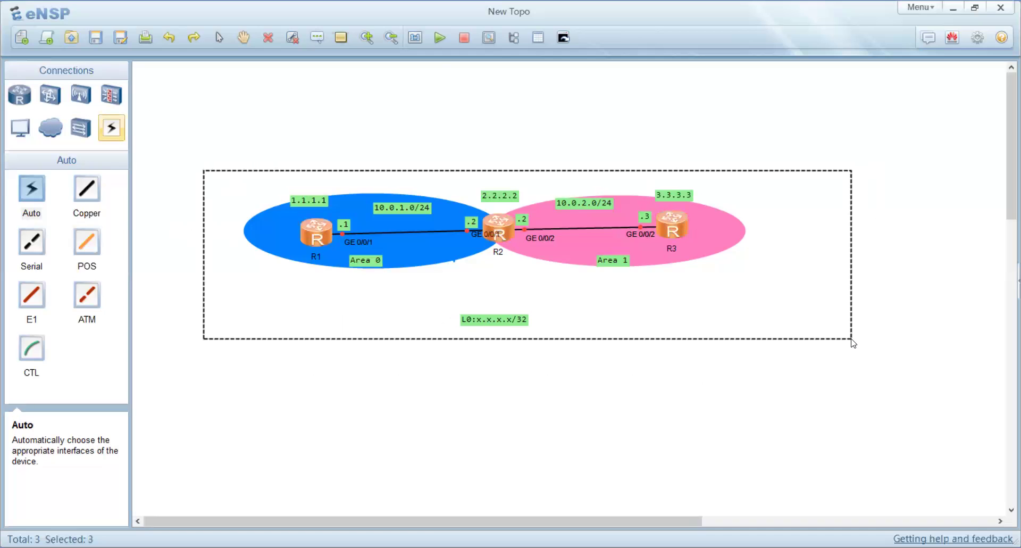
{"action": "left_click", "coordinate": [440, 38]}
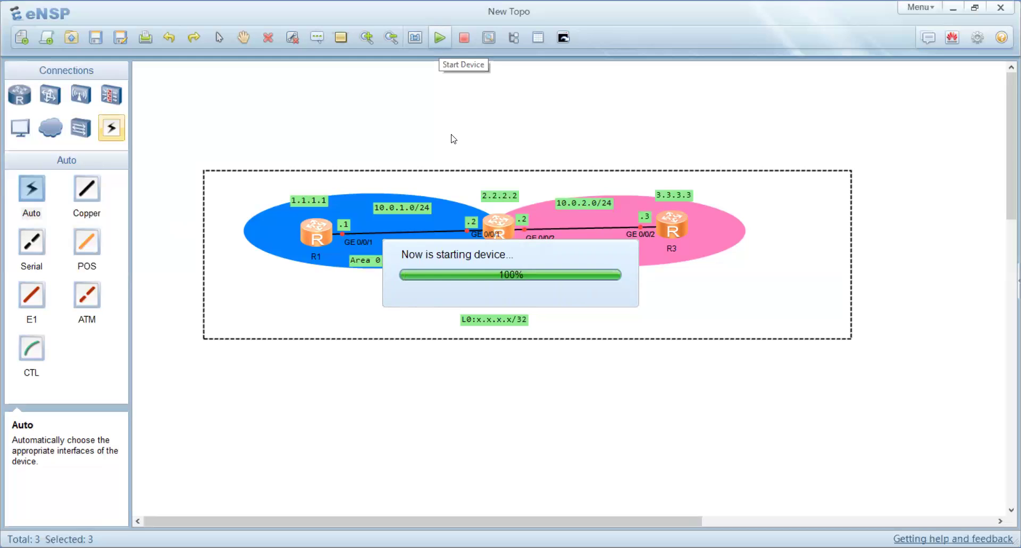
Add the text note "1. configuration des interfaces" below the topology, to the lower left of Area 0
{"action": "left_click", "coordinate": [318, 38]}
{"action": "left_click", "coordinate": [185, 361]}
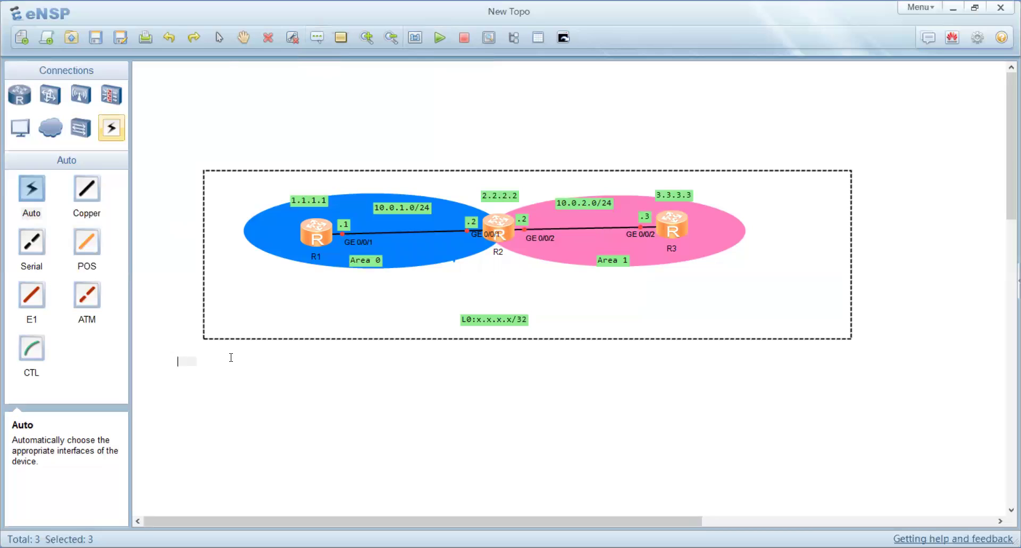
{"action": "type", "text": "1."}
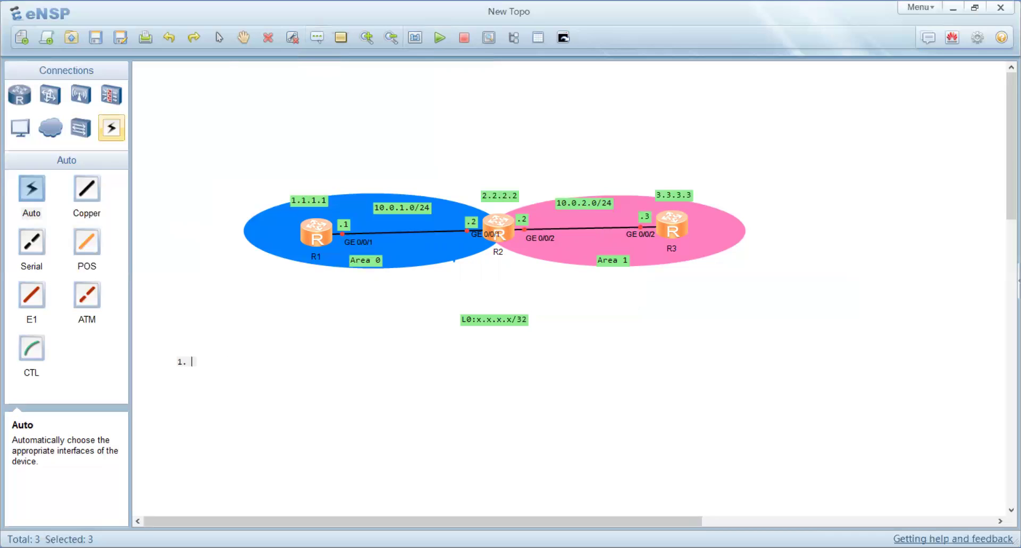
{"action": "type", "text": " configuration des inter"}
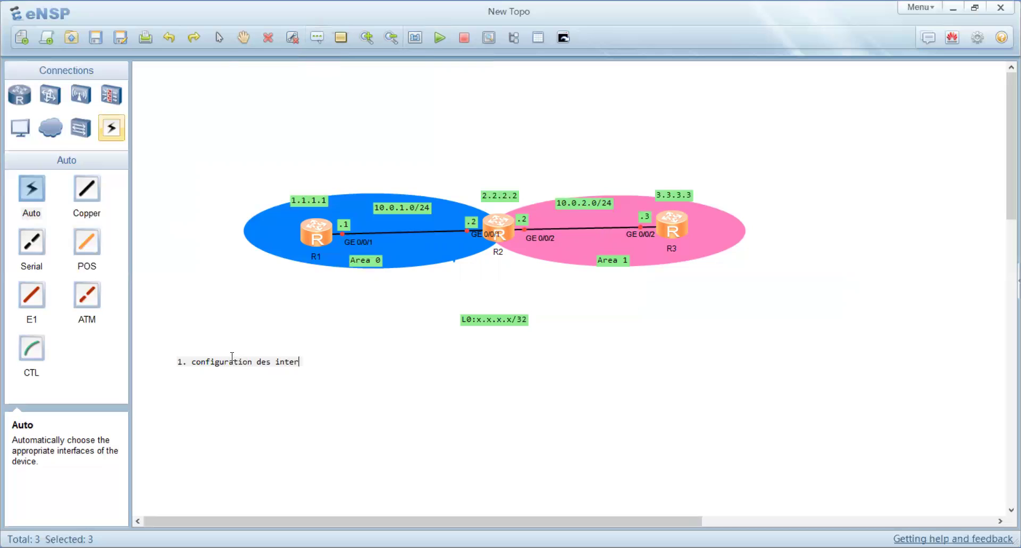
{"action": "type", "text": "faces"}
{"action": "left_click", "coordinate": [353, 403]}
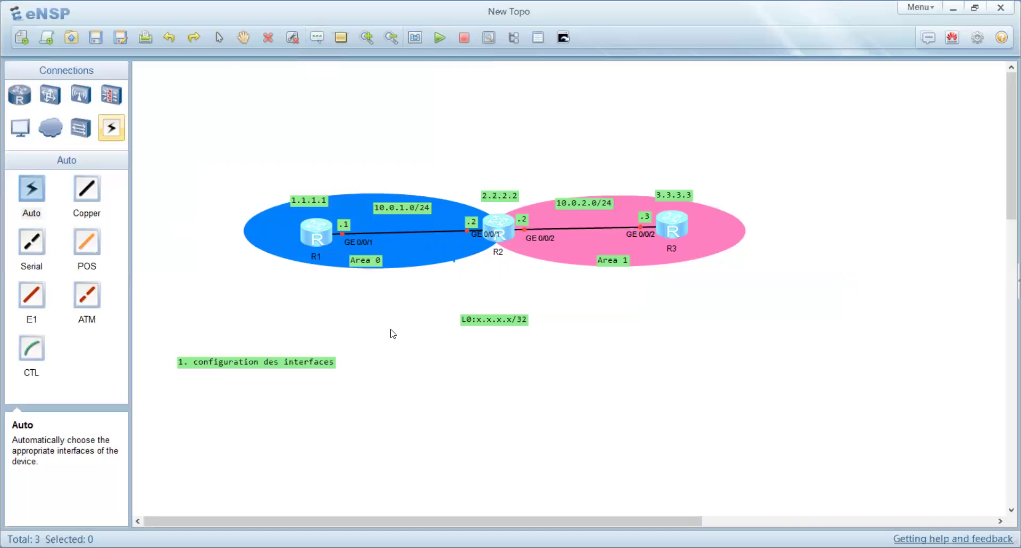
Open R1's console, enter system view with the system command, and maximize the console window
{"action": "double_click", "coordinate": [325, 239]}
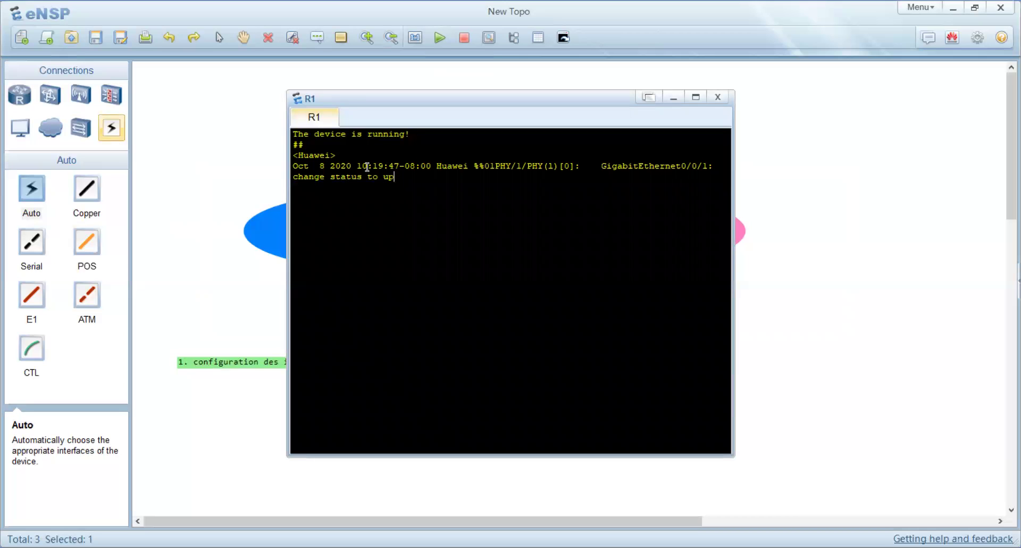
{"action": "key", "text": "Return"}
{"action": "right_click", "coordinate": [403, 233]}
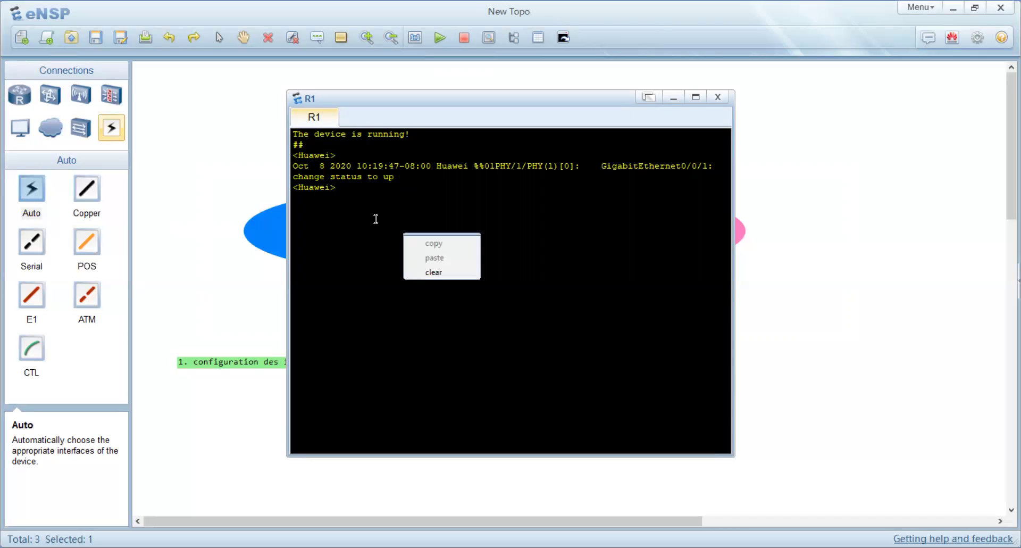
{"action": "left_click", "coordinate": [364, 200]}
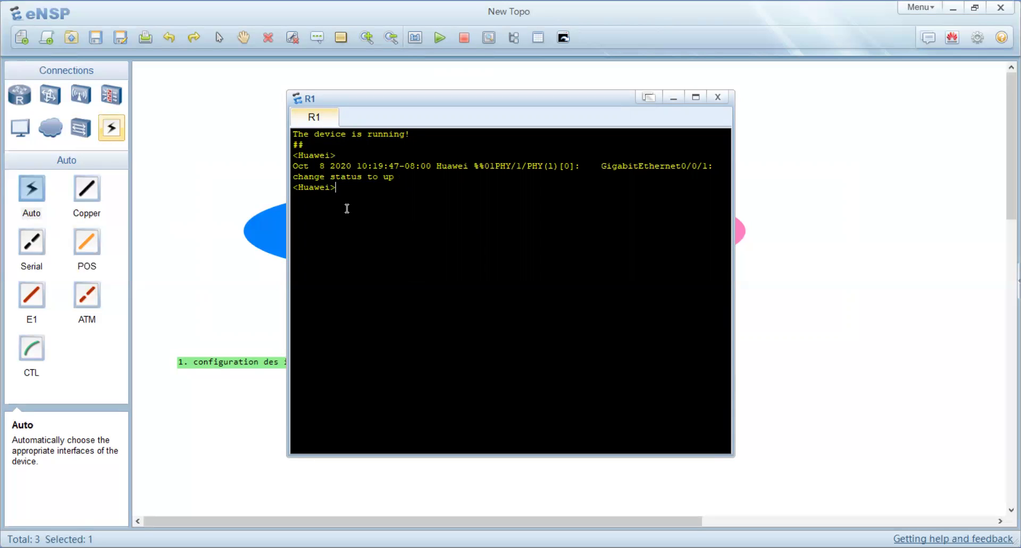
{"action": "right_click", "coordinate": [347, 209]}
{"action": "left_click", "coordinate": [342, 190]}
{"action": "type", "text": "system"}
{"action": "key", "text": "Return"}
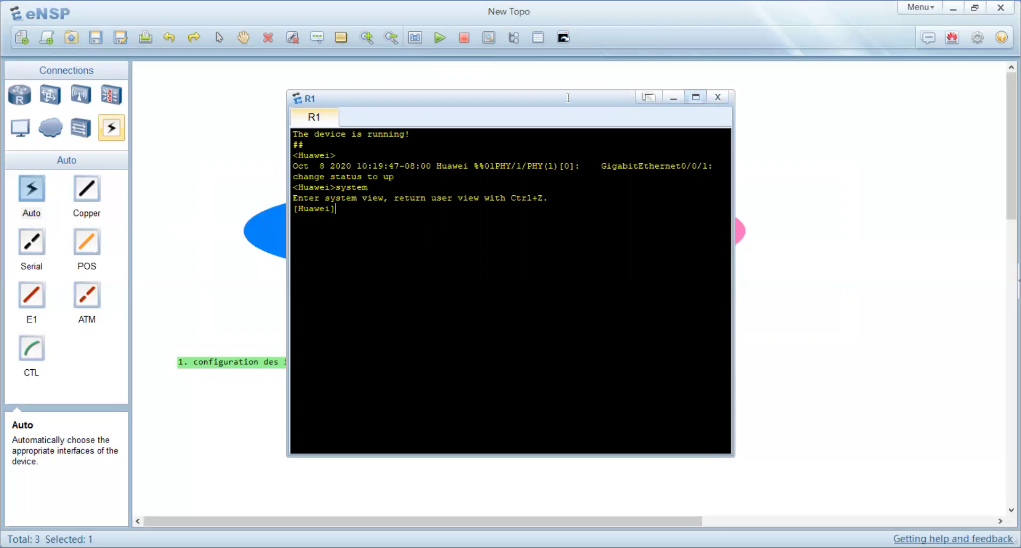
{"action": "left_click", "coordinate": [696, 98]}
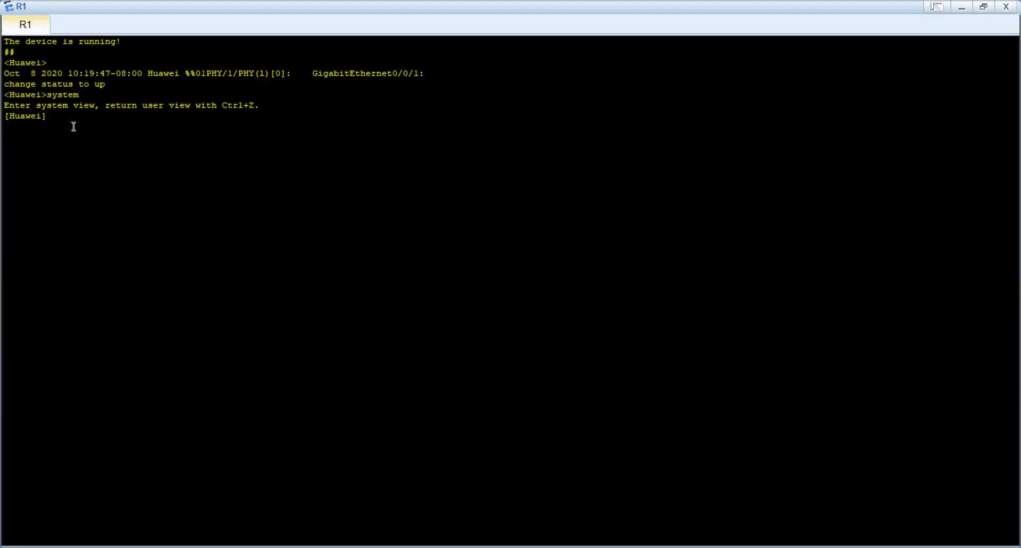
Assign IP address 1.1.1.1 with mask length 32 to R1's LoopBack0 interface
{"action": "type", "text": "int loo 0"}
{"action": "key", "text": "Return"}
{"action": "type", "text": "ip adr"}
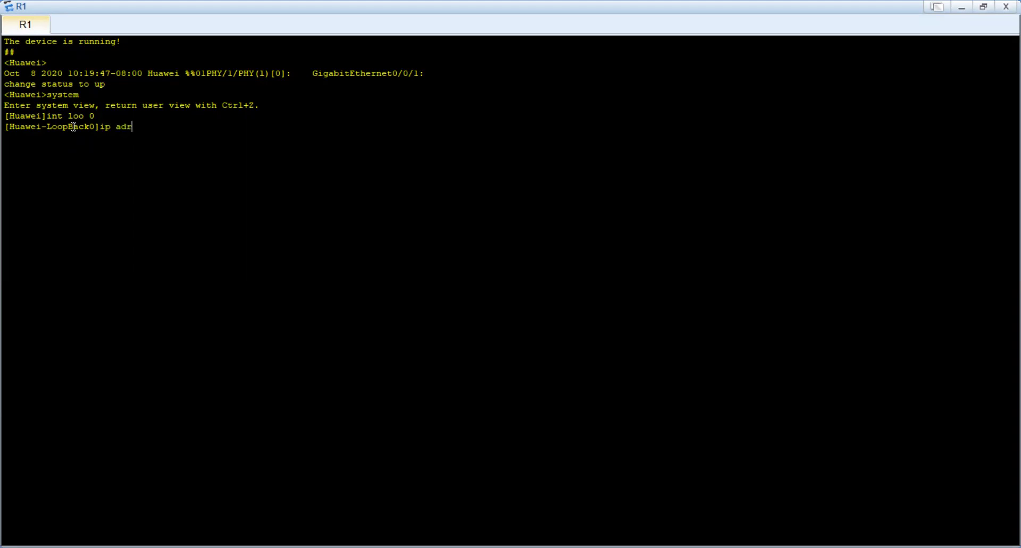
{"action": "type", "text": "e"}
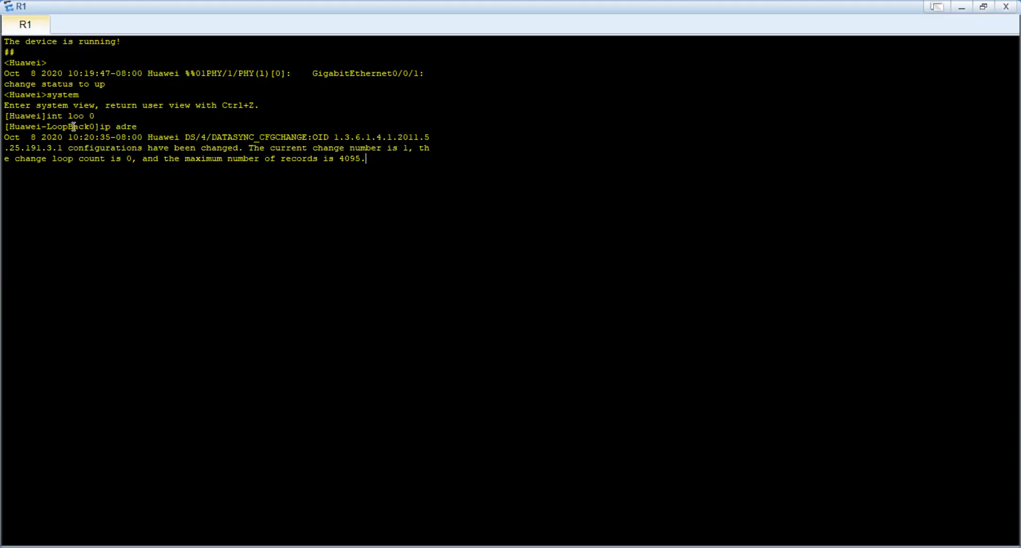
{"action": "key", "text": "BackSpace"}
{"action": "key", "text": "BackSpace"}
{"action": "type", "text": "d"}
{"action": "key", "text": "Tab"}
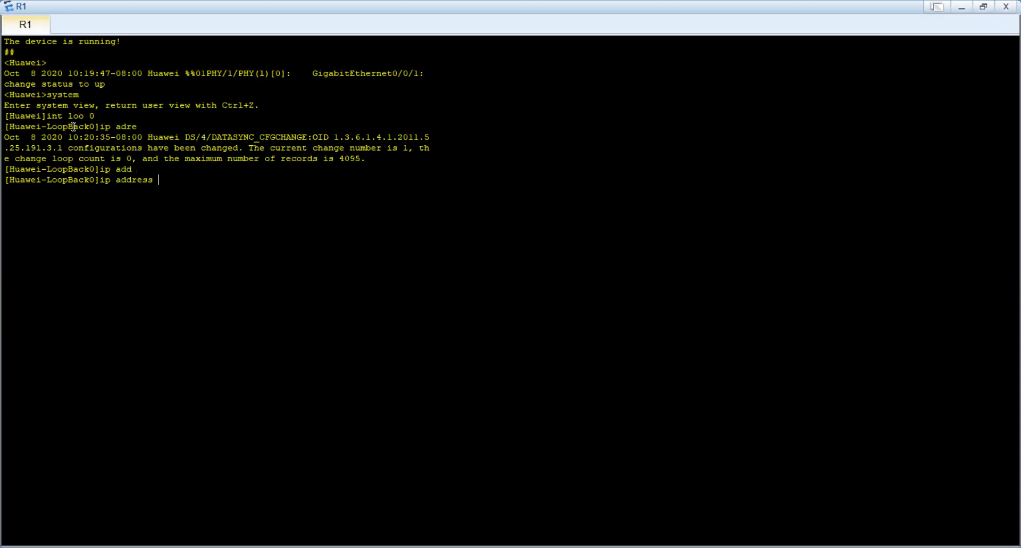
{"action": "type", "text": "1.1.1.1 32"}
{"action": "key", "text": "Return"}
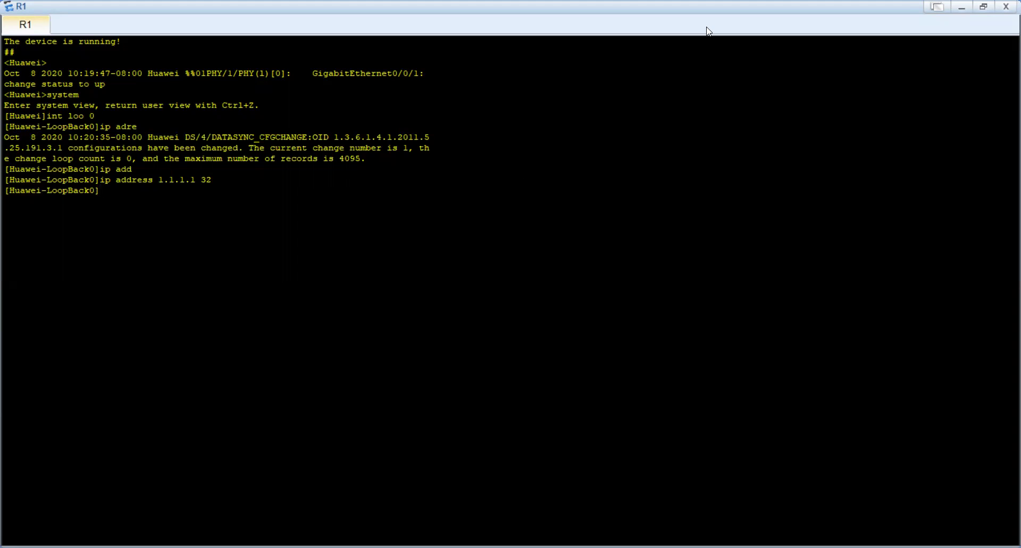
Enlarge the console text and assign IP address 10.0.1.1 with mask length 24 to R1's GigabitEthernet0/0/1 interface
{"action": "scroll", "coordinate": [807, 69], "scroll_direction": "up", "scroll_amount": 2}
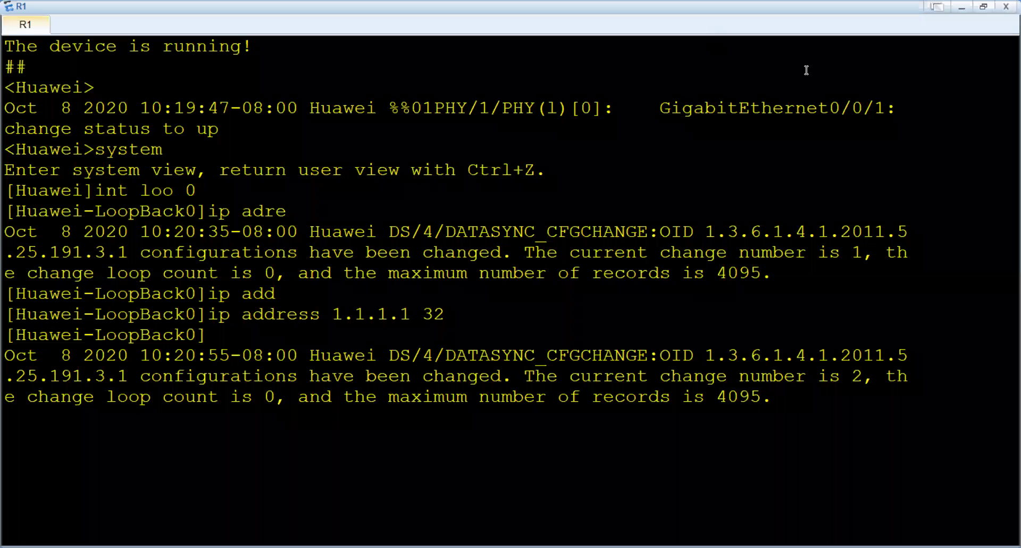
{"action": "key", "text": "Return"}
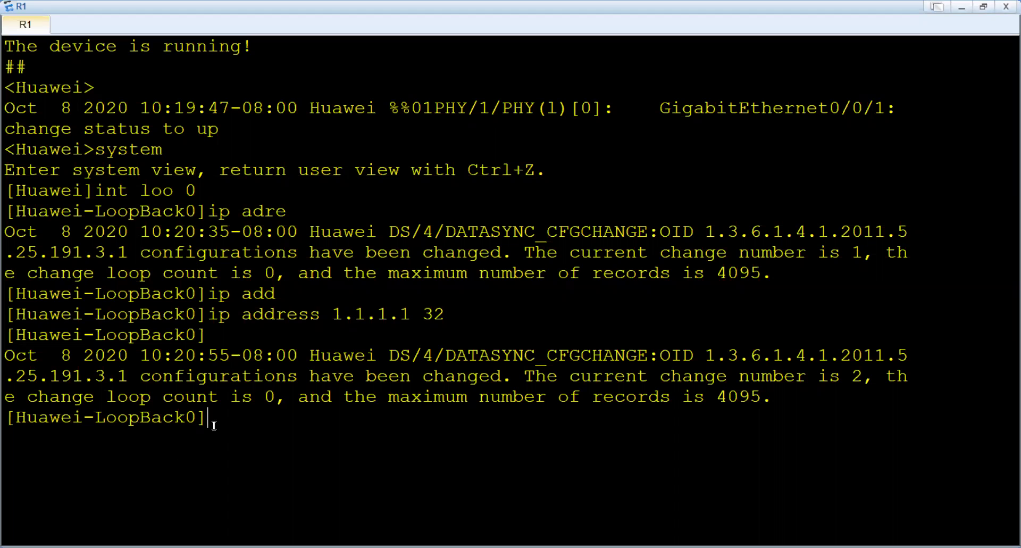
{"action": "type", "text": "int g0/0/1"}
{"action": "key", "text": "Return"}
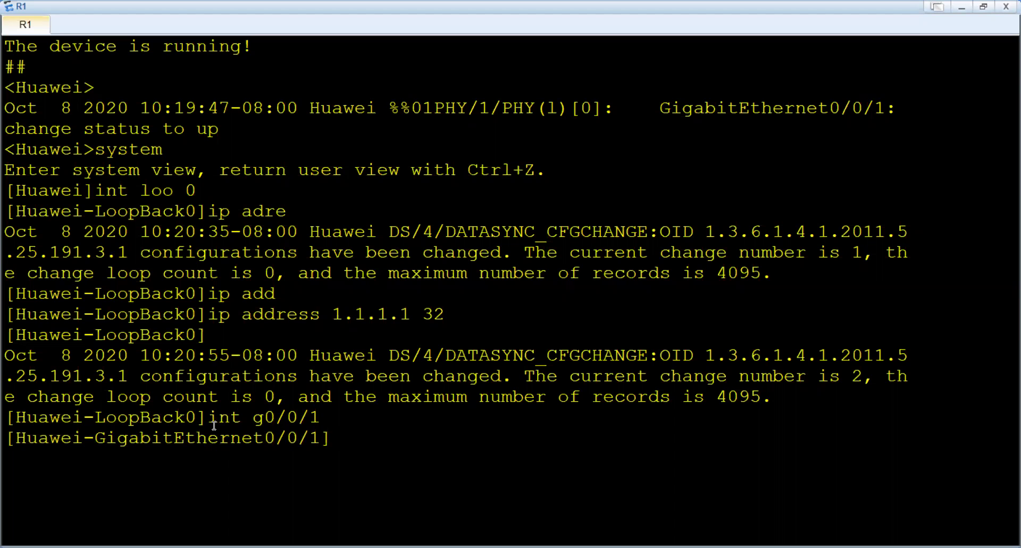
{"action": "type", "text": "ip a"}
{"action": "key", "text": "Tab"}
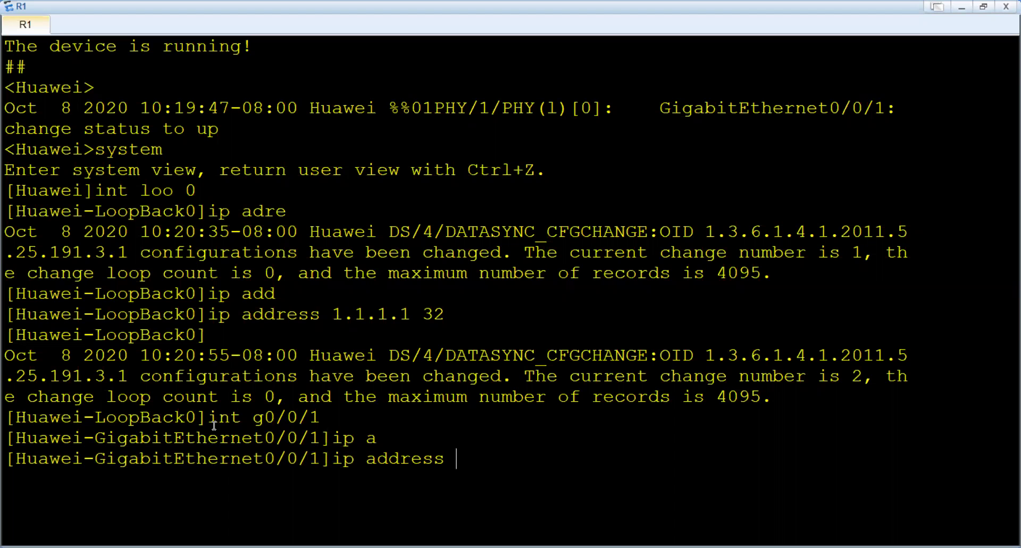
{"action": "type", "text": "10.0.1.1 24"}
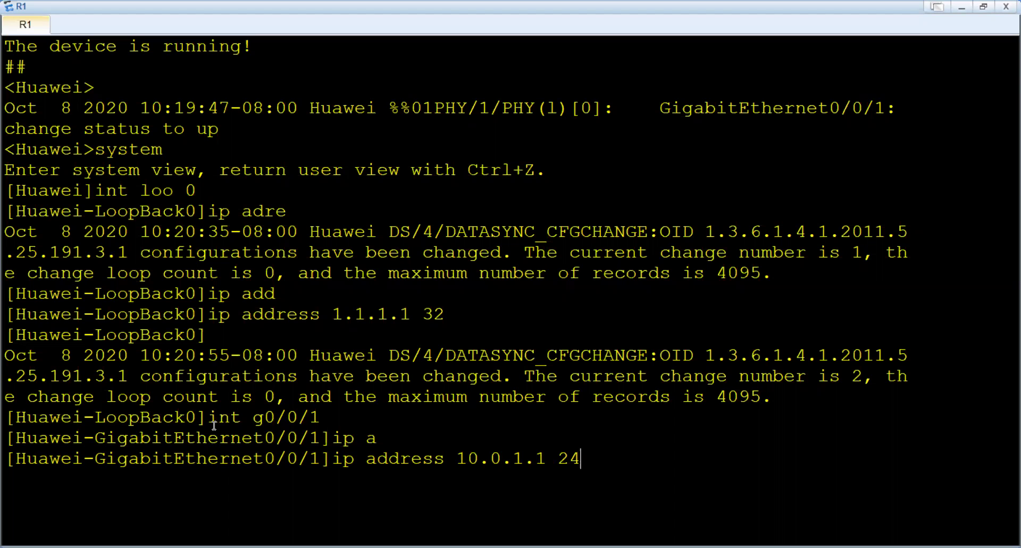
{"action": "key", "text": "Return"}
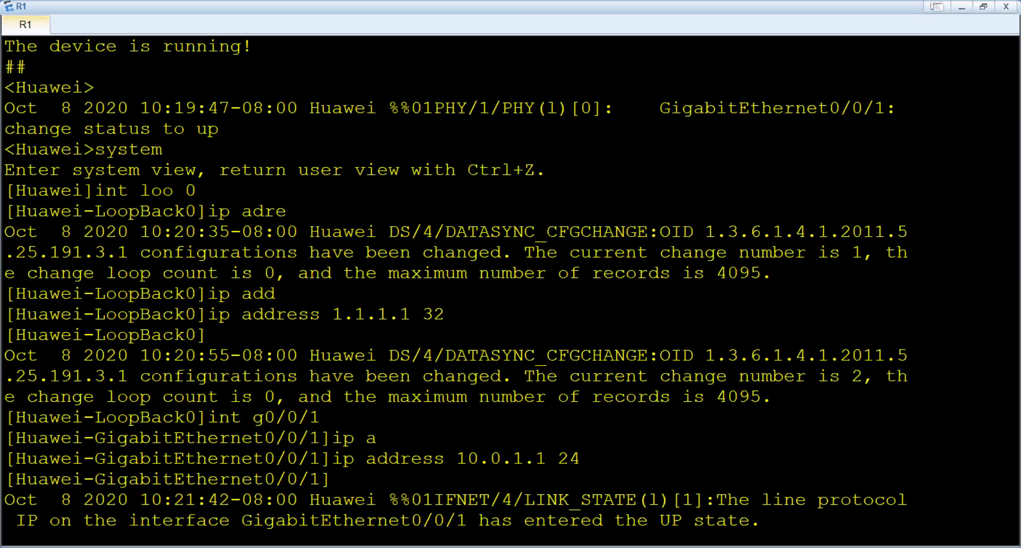
Return to the topology, open R2's console with enlarged text, and enter system view with the sys command
{"action": "key", "text": "alt+Tab"}
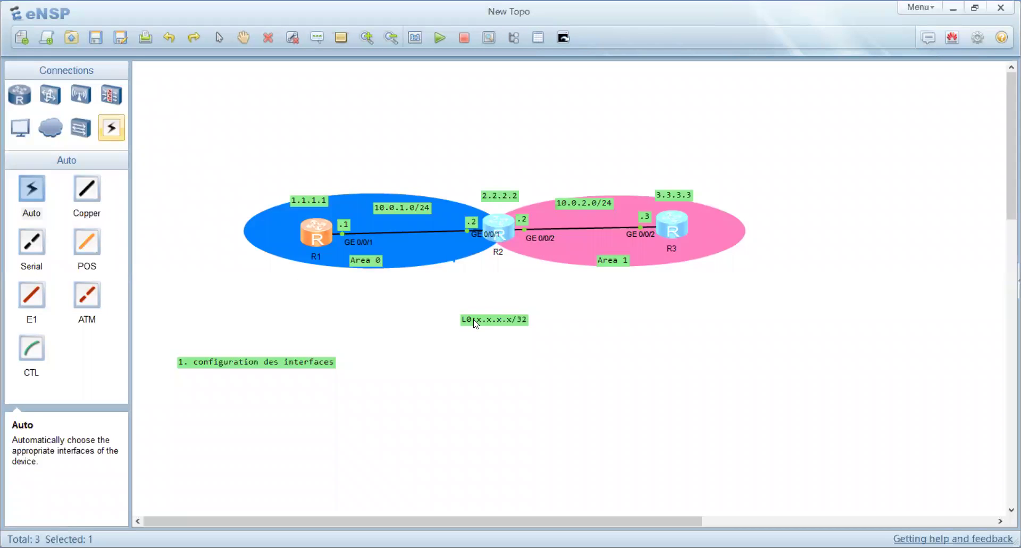
{"action": "double_click", "coordinate": [507, 232]}
{"action": "scroll", "coordinate": [395, 200], "scroll_direction": "up", "scroll_amount": 5}
{"action": "type", "text": "sys"}
{"action": "key", "text": "Return"}
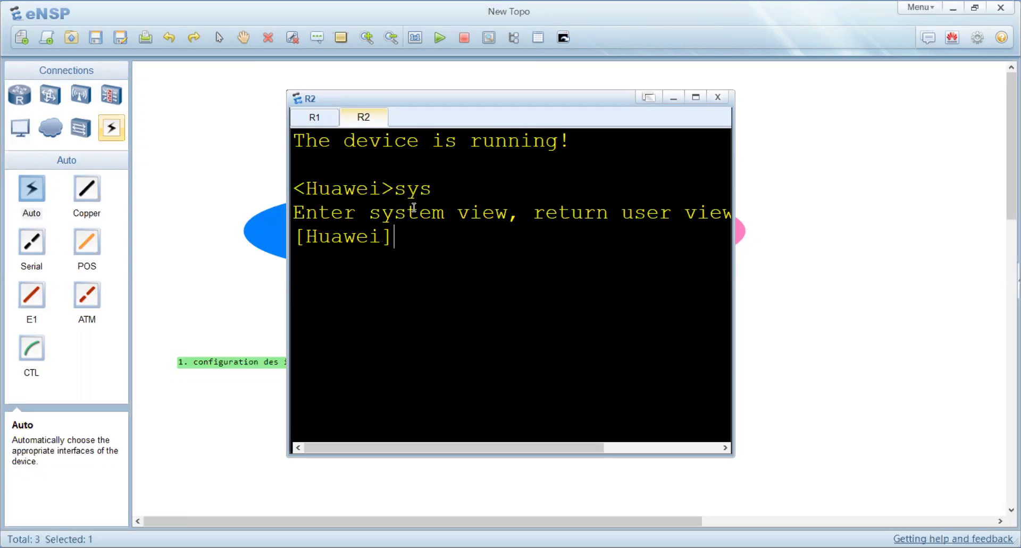
Assign IP address 2.2.2.2 with mask length 32 to R2's LoopBack0 interface
{"action": "type", "text": "int loo 0"}
{"action": "key", "text": "Return"}
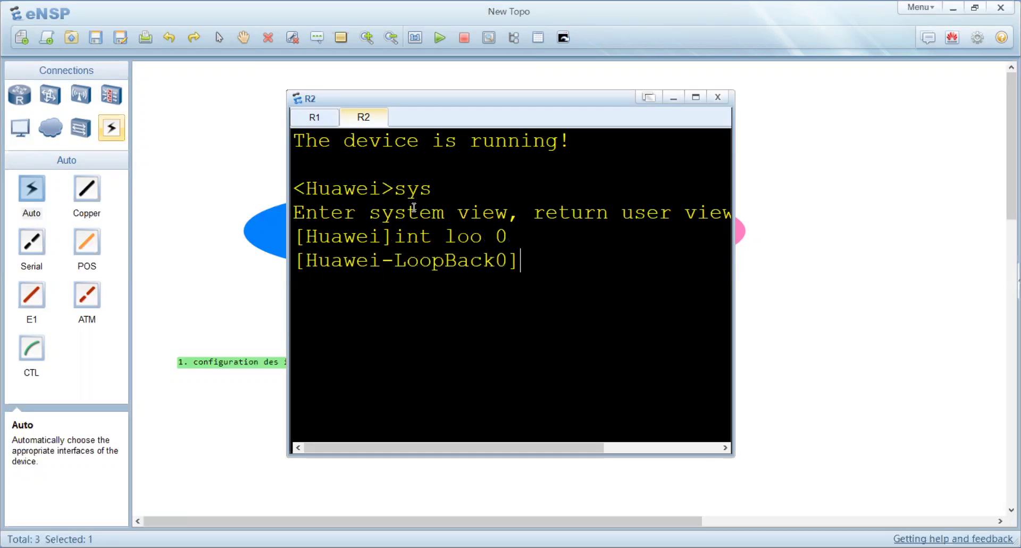
{"action": "type", "text": "i^p"}
{"action": "key", "text": "BackSpace"}
{"action": "key", "text": "BackSpace"}
{"action": "key", "text": "BackSpace"}
{"action": "type", "text": "p a"}
{"action": "key", "text": "Tab"}
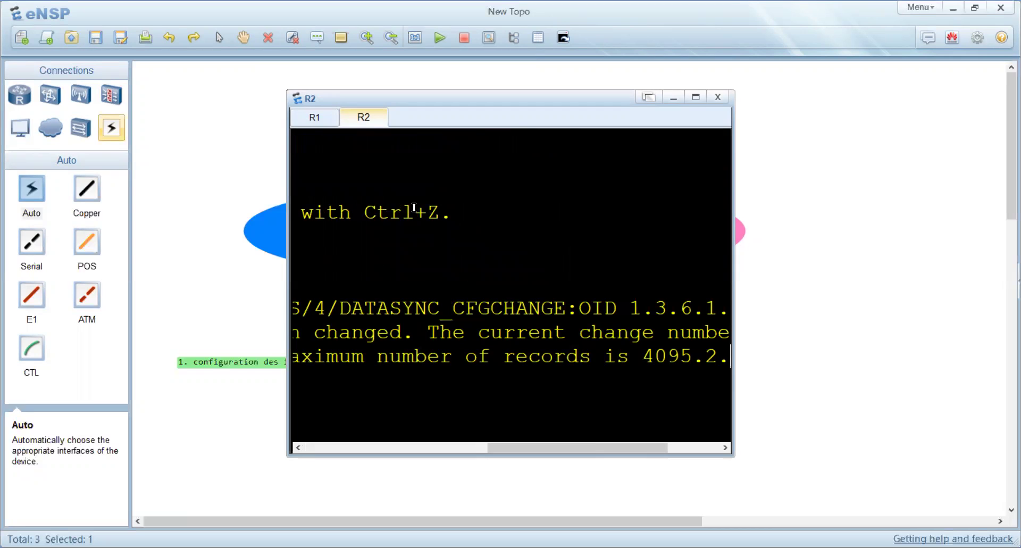
{"action": "type", "text": "2.2.2.2"}
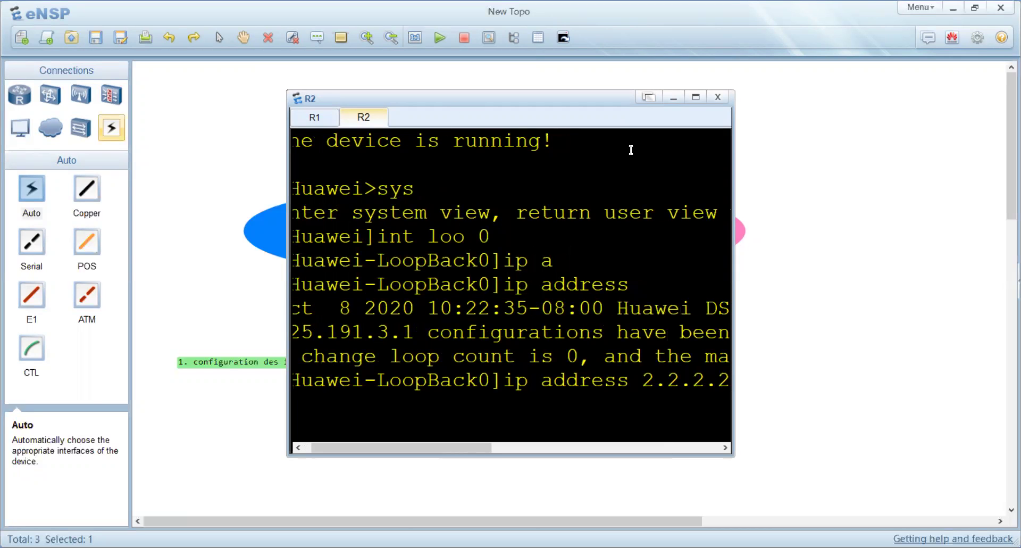
{"action": "type", "text": " 32"}
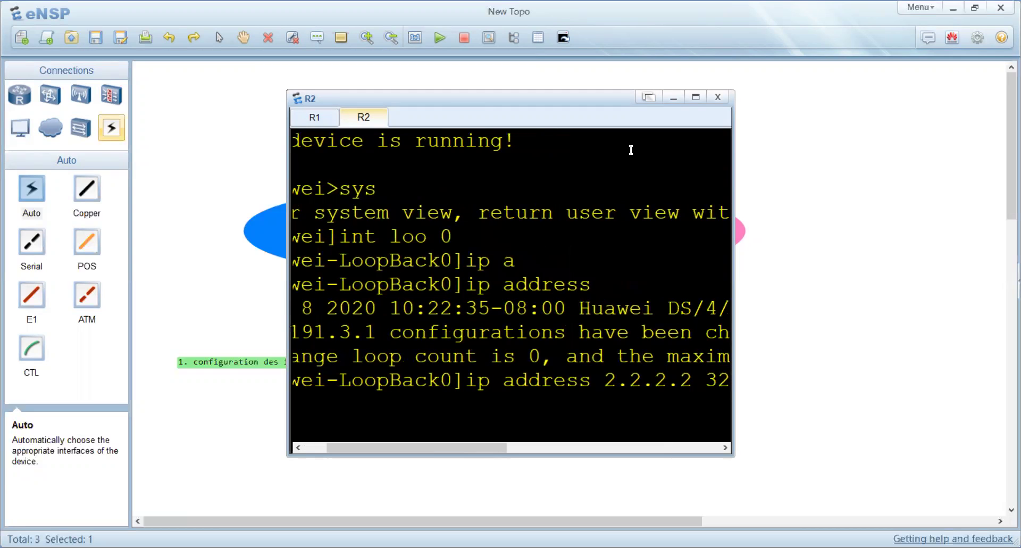
{"action": "key", "text": "Return"}
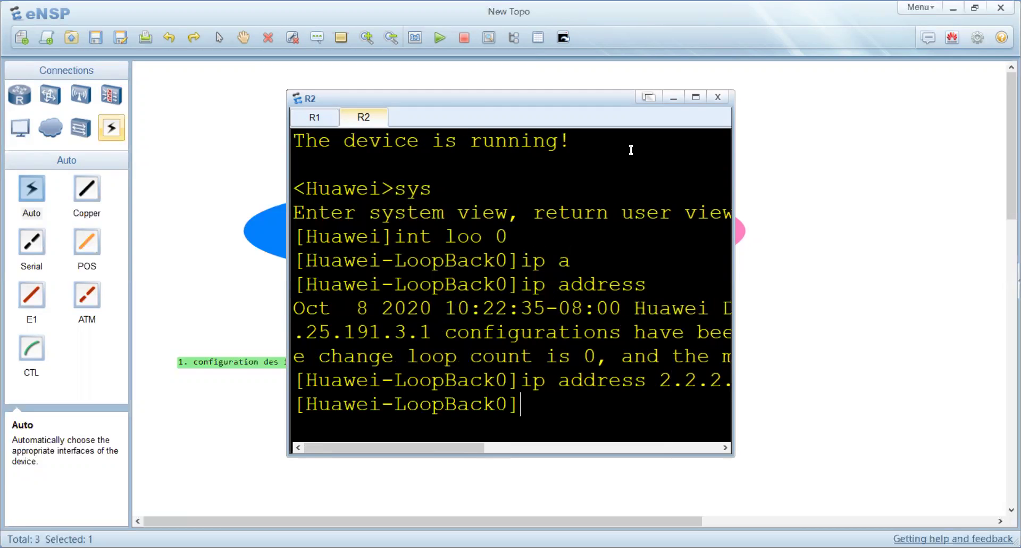
Maximize R2's console and assign IP address 10.0.1.2 with mask length 24 to its GigabitEthernet0/0/1 interface
{"action": "left_click", "coordinate": [696, 98]}
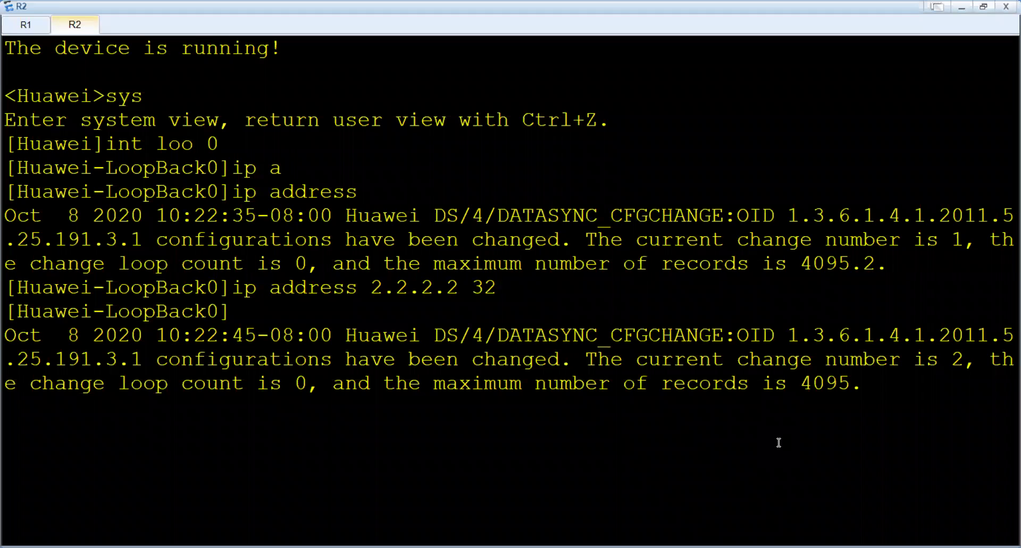
{"action": "key", "text": "Return"}
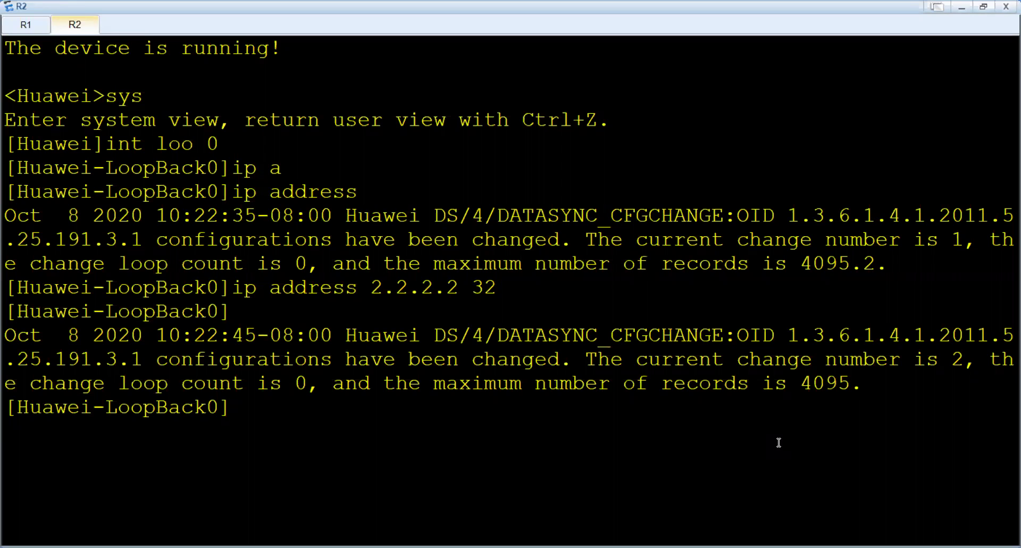
{"action": "type", "text": "int g0/0/1"}
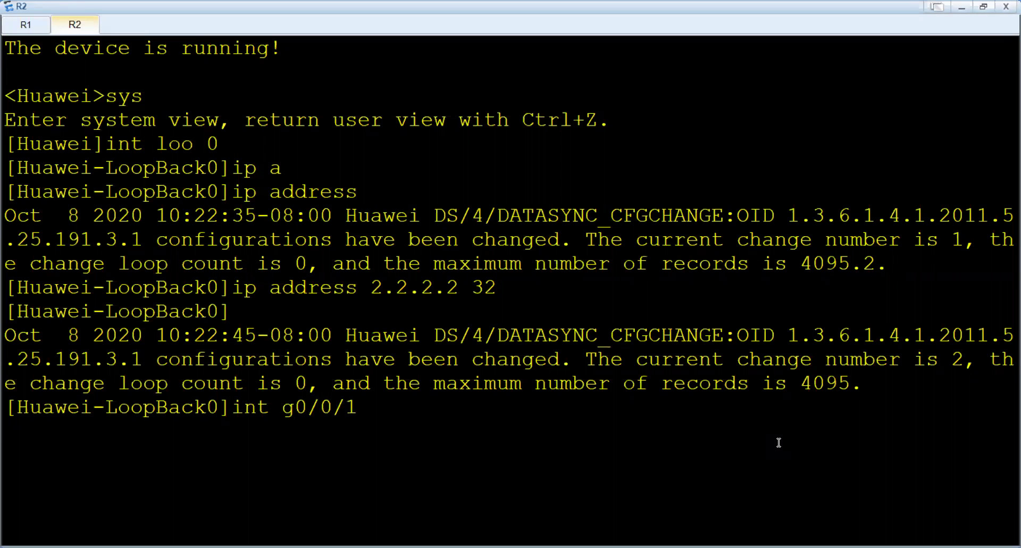
{"action": "key", "text": "Return"}
{"action": "type", "text": "ip a"}
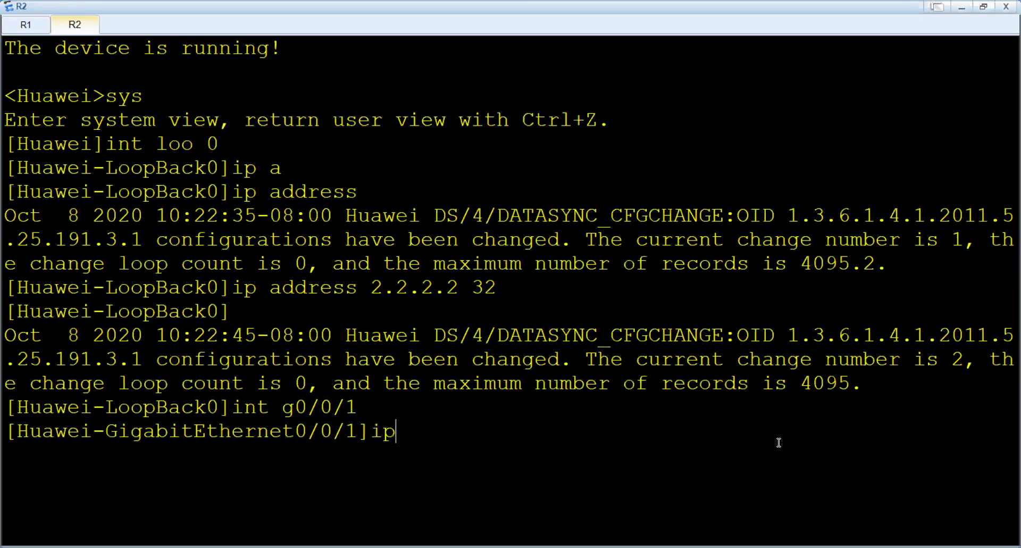
{"action": "key", "text": "Tab"}
{"action": "type", "text": "10.0.1.2 24"}
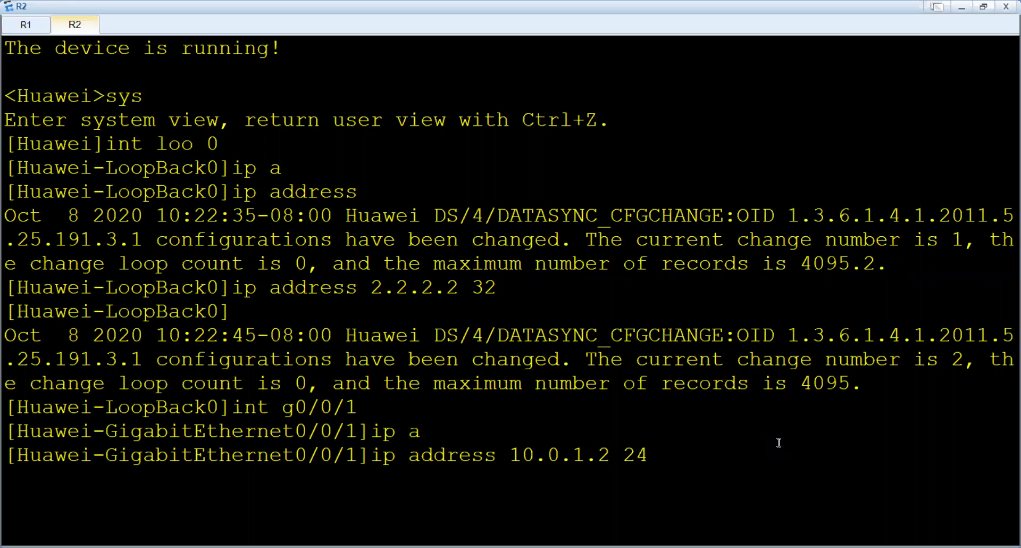
{"action": "key", "text": "Return"}
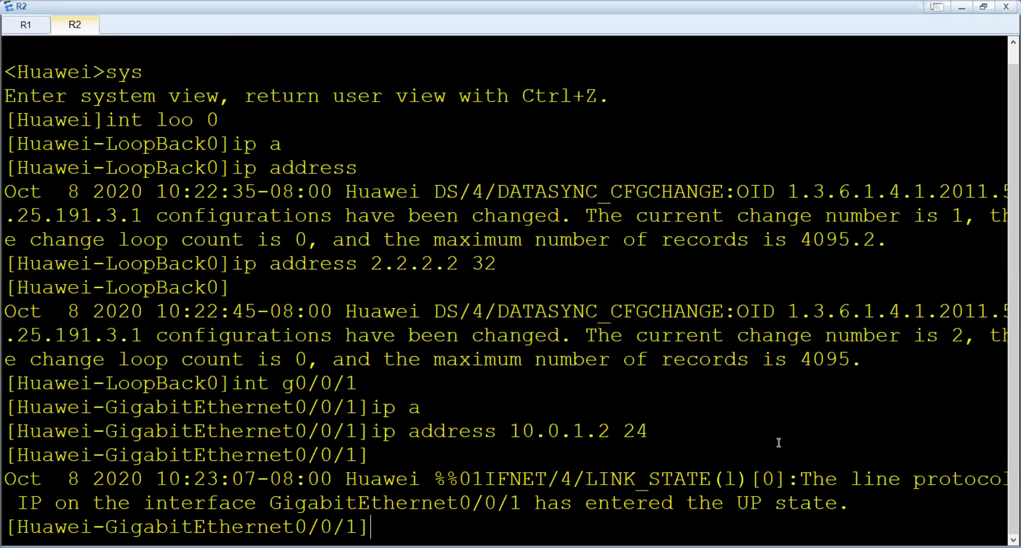
Assign IP address 10.0.2.2 with mask length 24 to R2's GigabitEthernet0/0/2 interface
{"action": "type", "text": "int g0/0/2"}
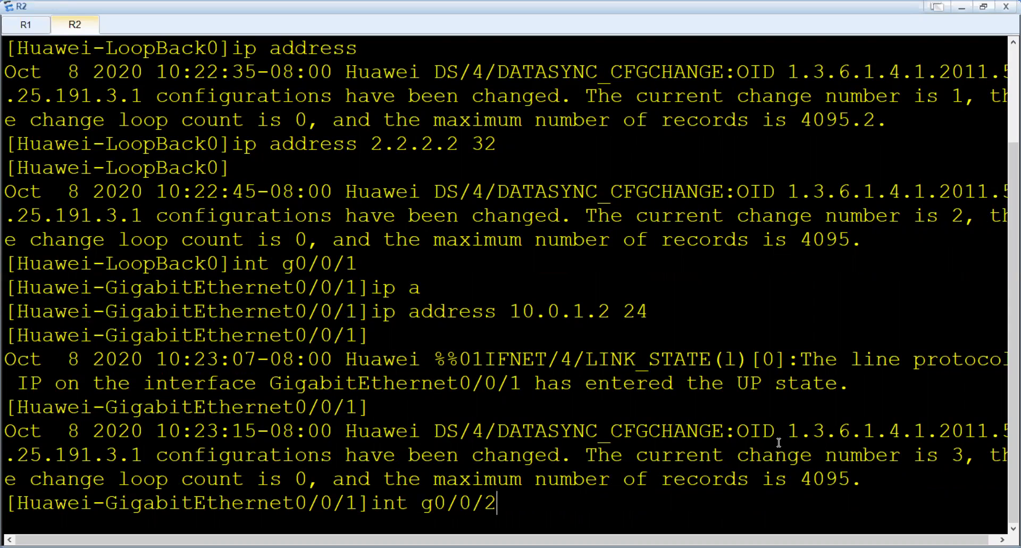
{"action": "key", "text": "Return"}
{"action": "type", "text": "ip a"}
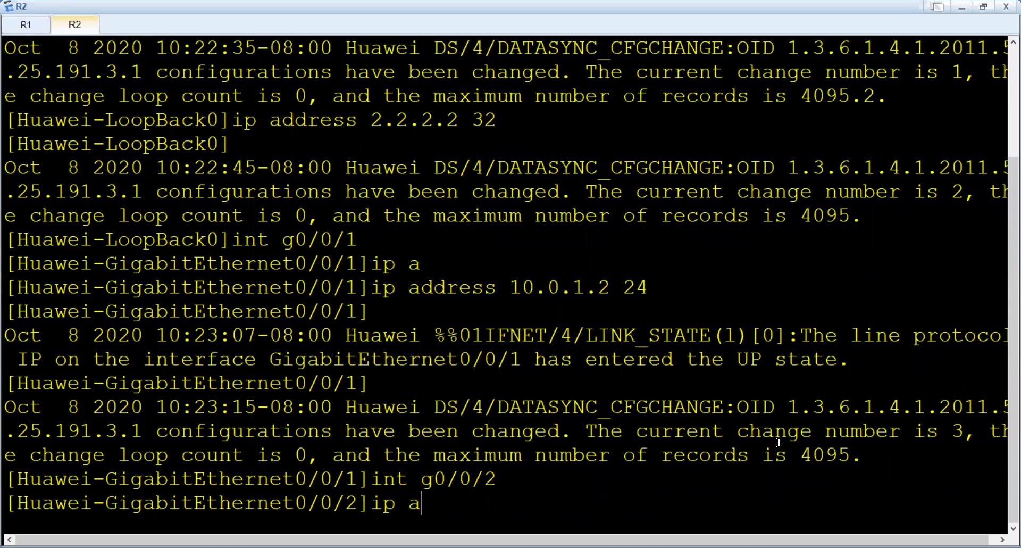
{"action": "key", "text": "Tab"}
{"action": "type", "text": "10.0"}
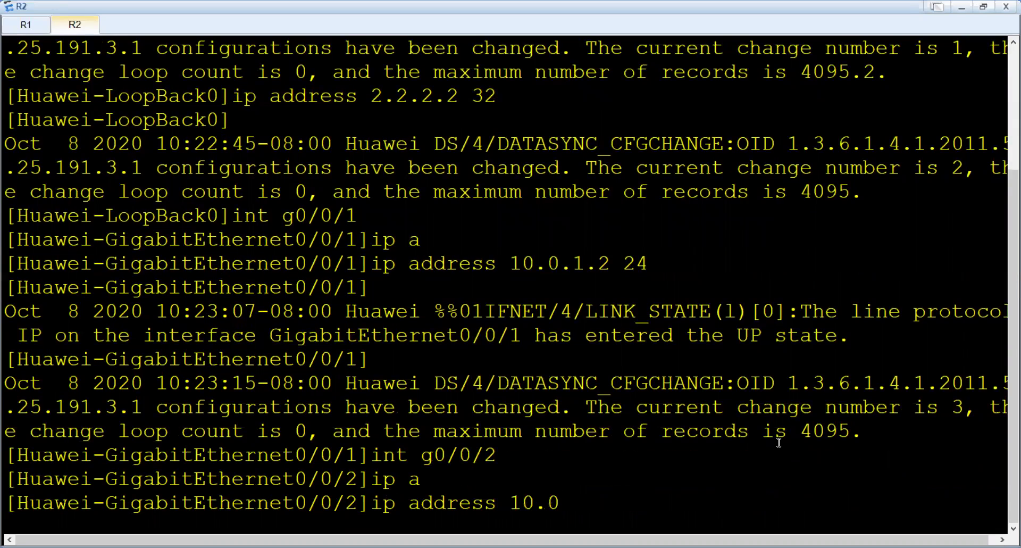
{"action": "type", "text": ".2.2 24"}
{"action": "key", "text": "Return"}
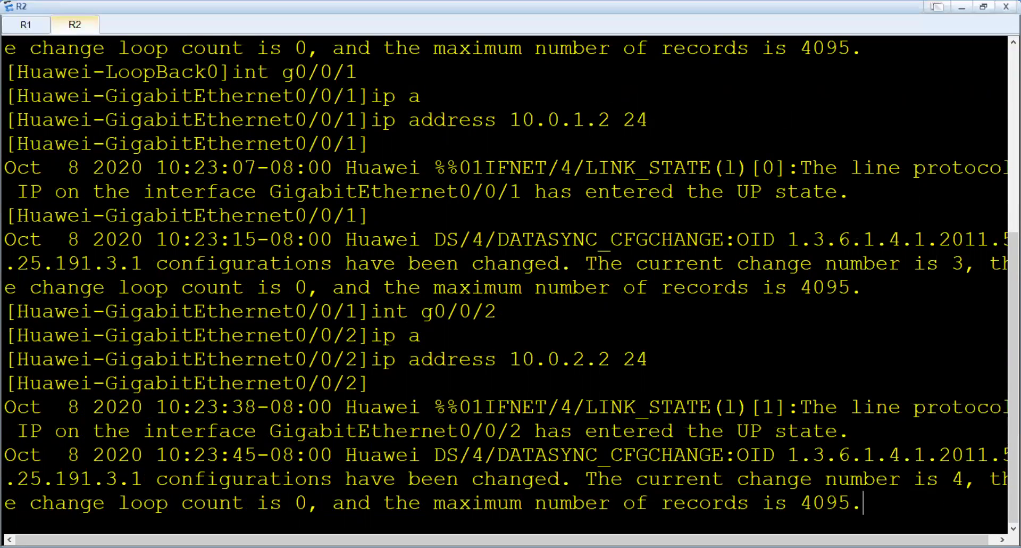
Return to the topology, open R3's console with enlarged text, and enter system view with the sys command
{"action": "key", "text": "alt+Tab"}
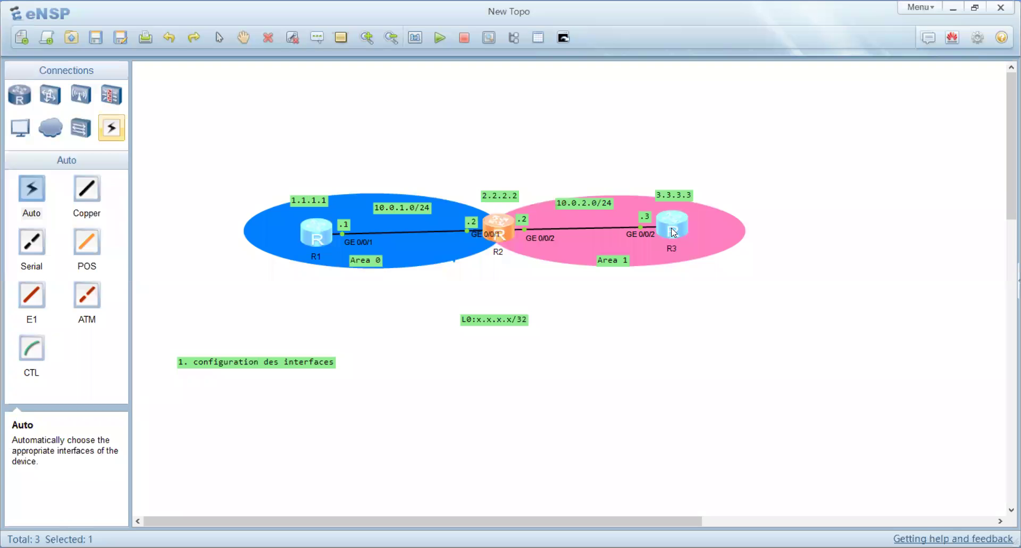
{"action": "double_click", "coordinate": [681, 229]}
{"action": "scroll", "coordinate": [375, 200], "scroll_direction": "up", "scroll_amount": 5}
{"action": "type", "text": "sys"}
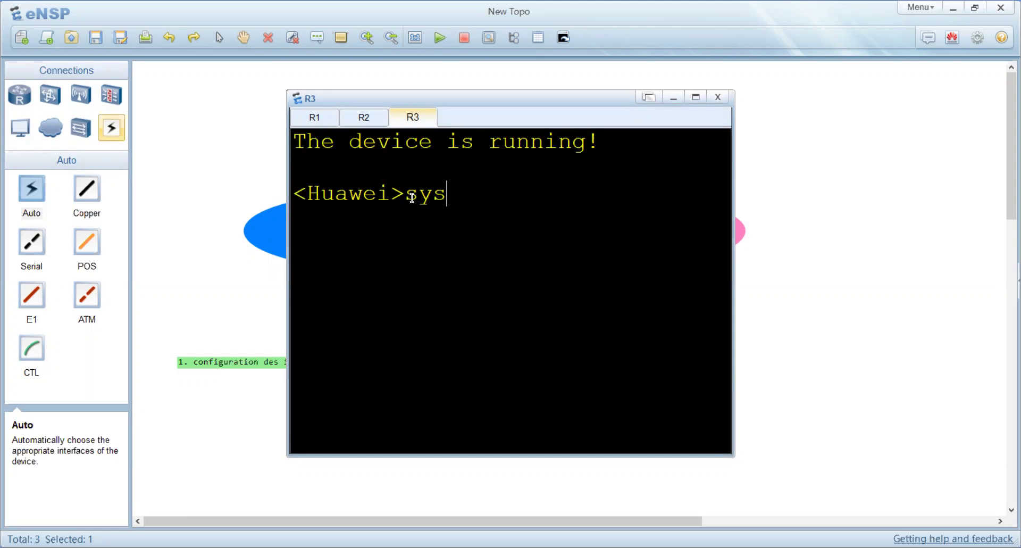
{"action": "key", "text": "Return"}
Maximize R3's console and assign IP address 3.3.3.3 with mask length 32 to its LoopBack0 interface
{"action": "type", "text": "int "}
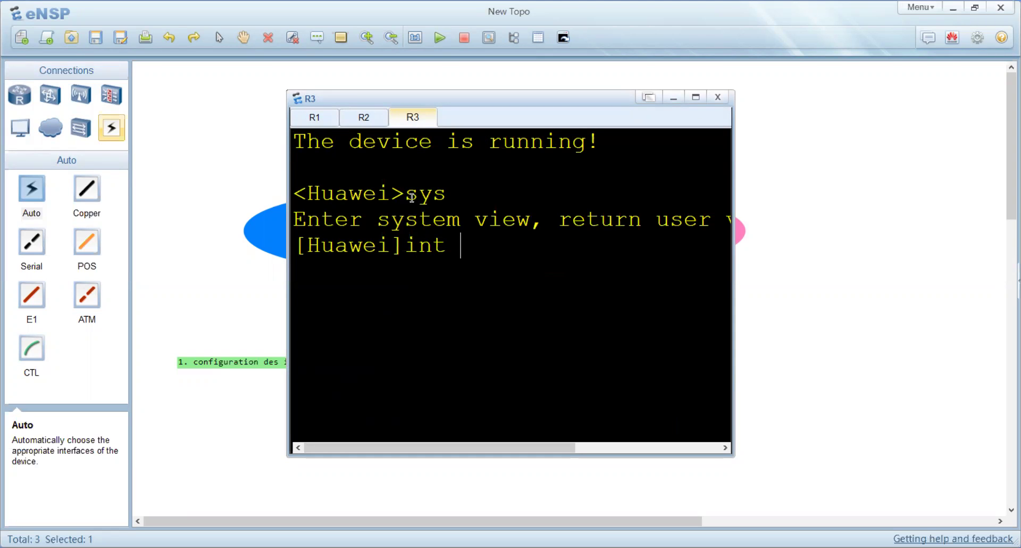
{"action": "type", "text": "loo 0"}
{"action": "key", "text": "Return"}
{"action": "type", "text": "ip"}
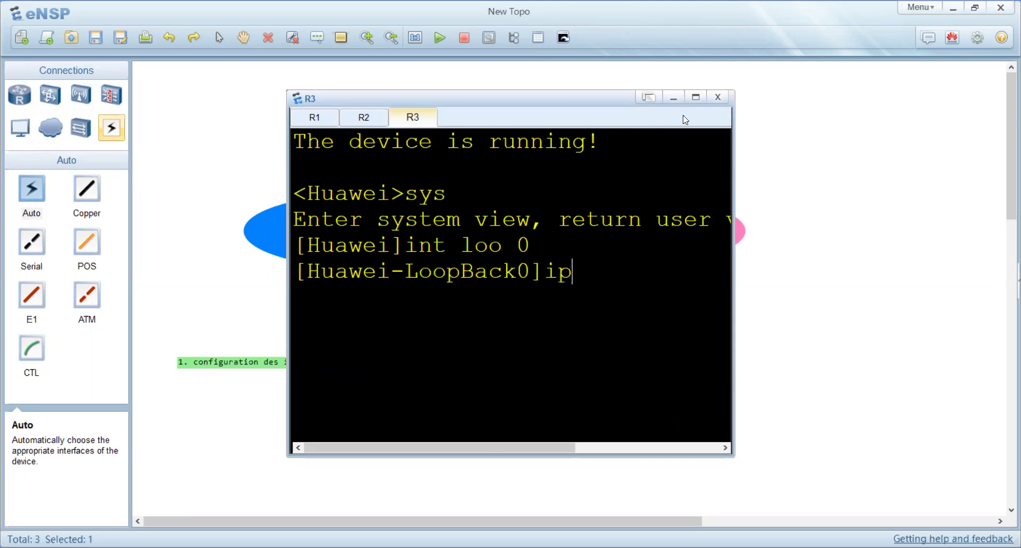
{"action": "left_click", "coordinate": [697, 102]}
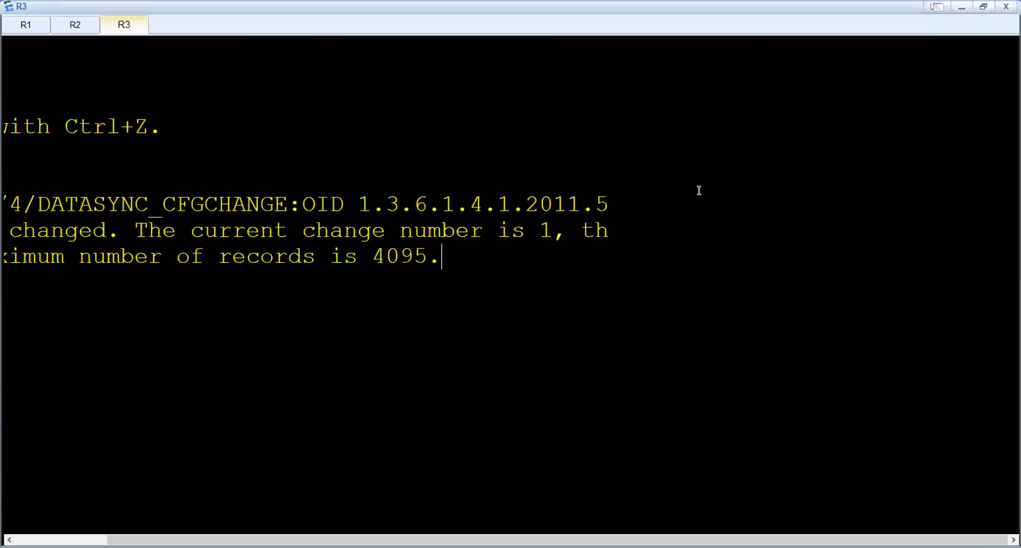
{"action": "key", "text": "Return"}
{"action": "type", "text": "i"}
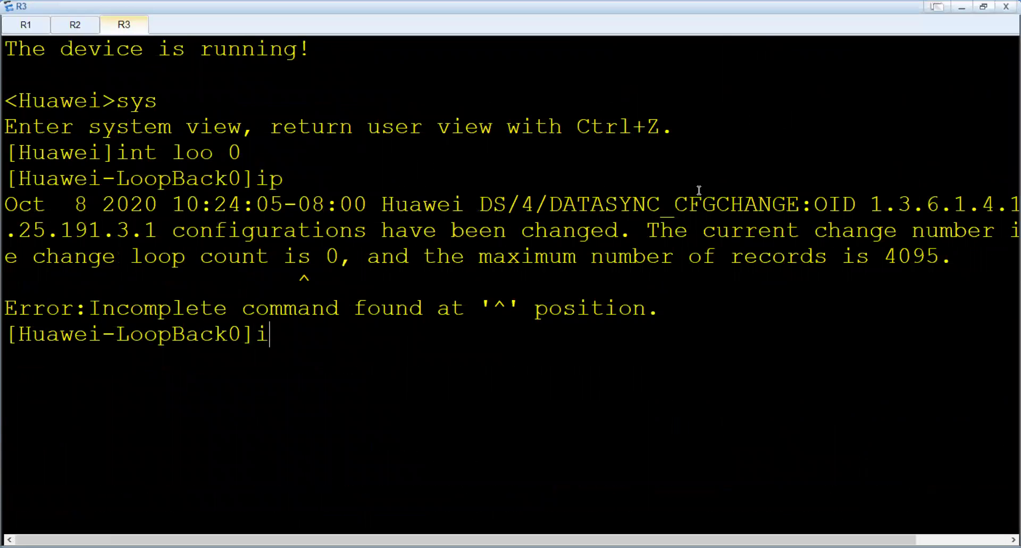
{"action": "type", "text": "p a"}
{"action": "key", "text": "Tab"}
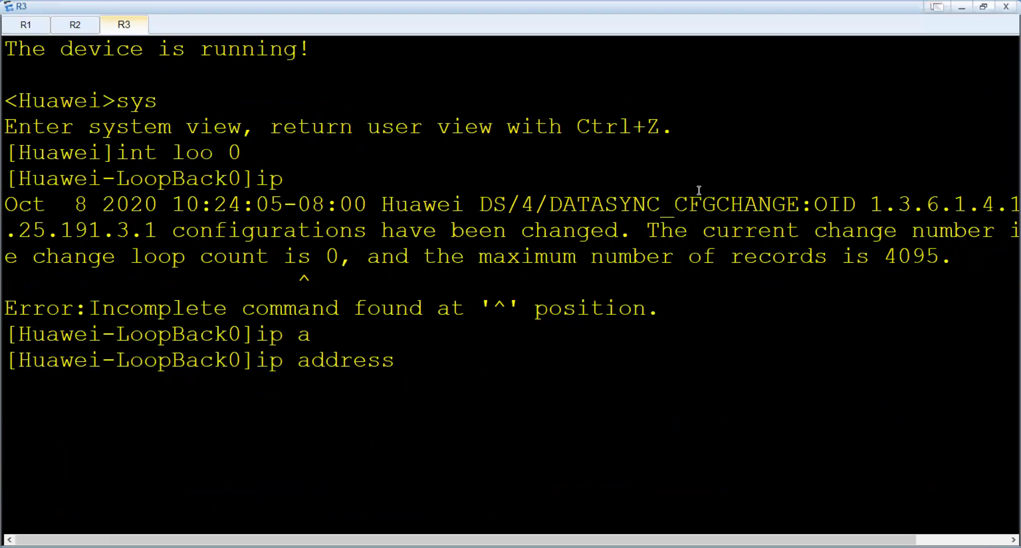
{"action": "type", "text": "3.3.3.3 32"}
{"action": "key", "text": "Return"}
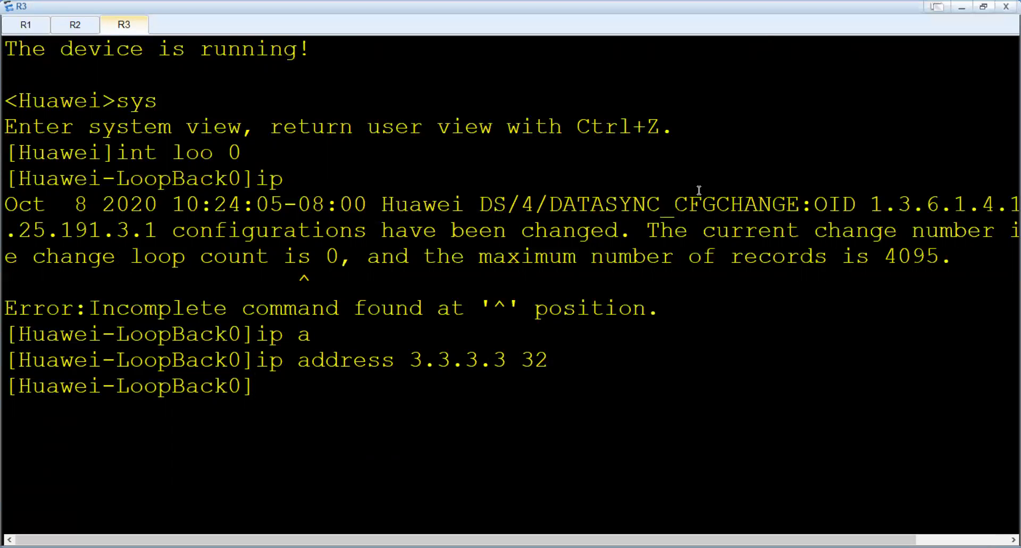
Assign IP address 10.0.2.3 with mask length 24 to R3's GigabitEthernet0/0/2 interface and quit back to system view
{"action": "type", "text": "int g0/0/"}
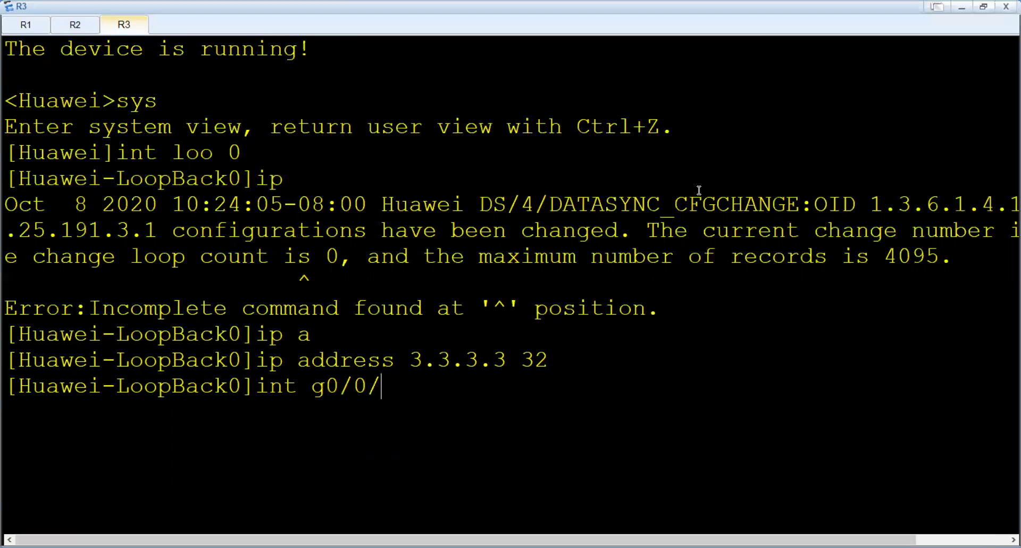
{"action": "type", "text": "2"}
{"action": "key", "text": "Return"}
{"action": "type", "text": "ip a"}
{"action": "key", "text": "Tab"}
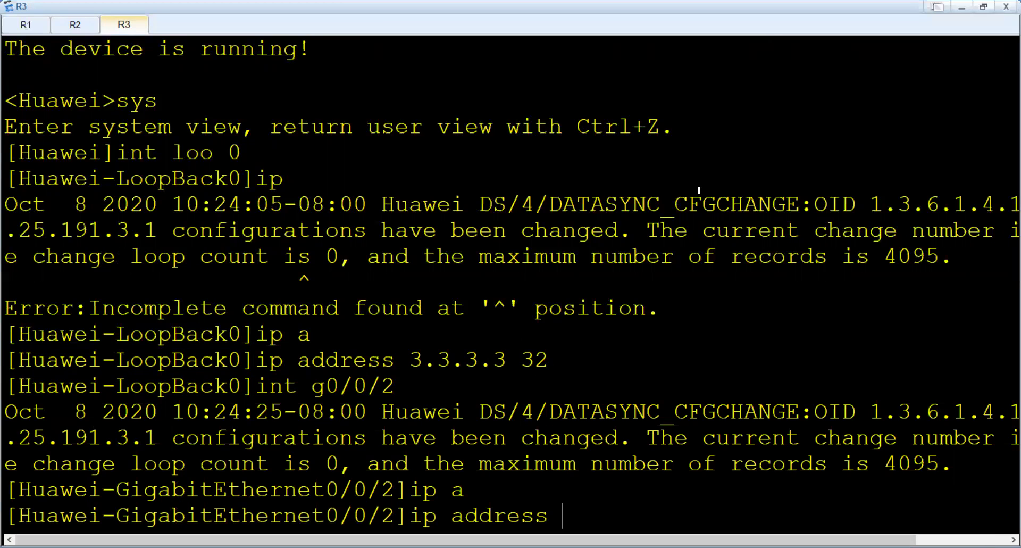
{"action": "type", "text": "10.0.2.3 24"}
{"action": "key", "text": "Return"}
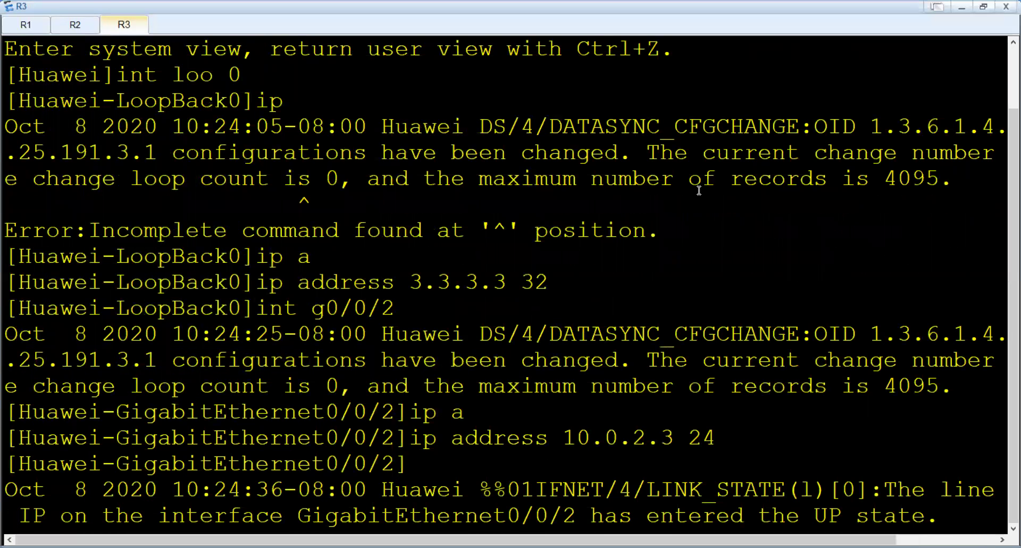
{"action": "scroll", "coordinate": [656, 158], "scroll_direction": "up", "scroll_amount": 2}
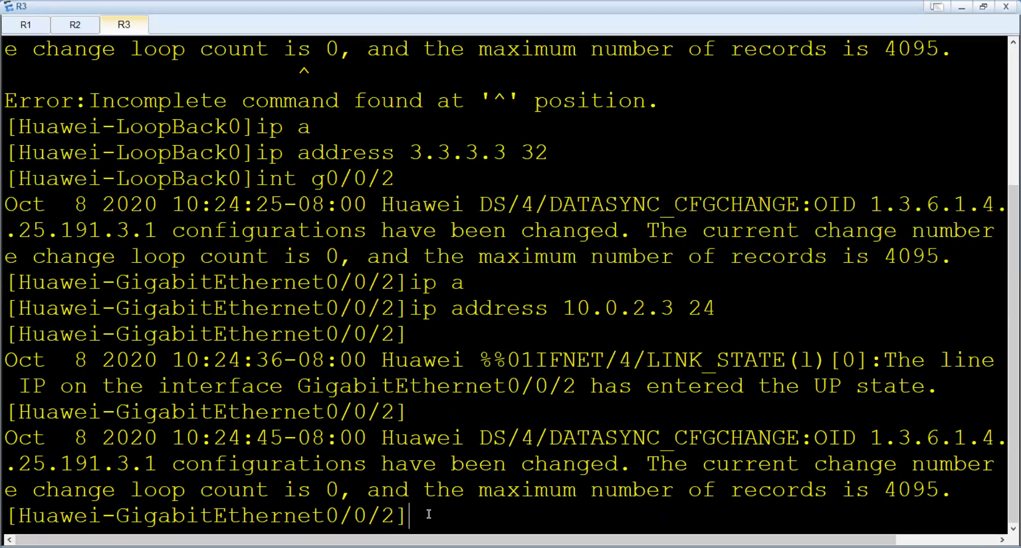
{"action": "type", "text": "q"}
{"action": "key", "text": "Return"}
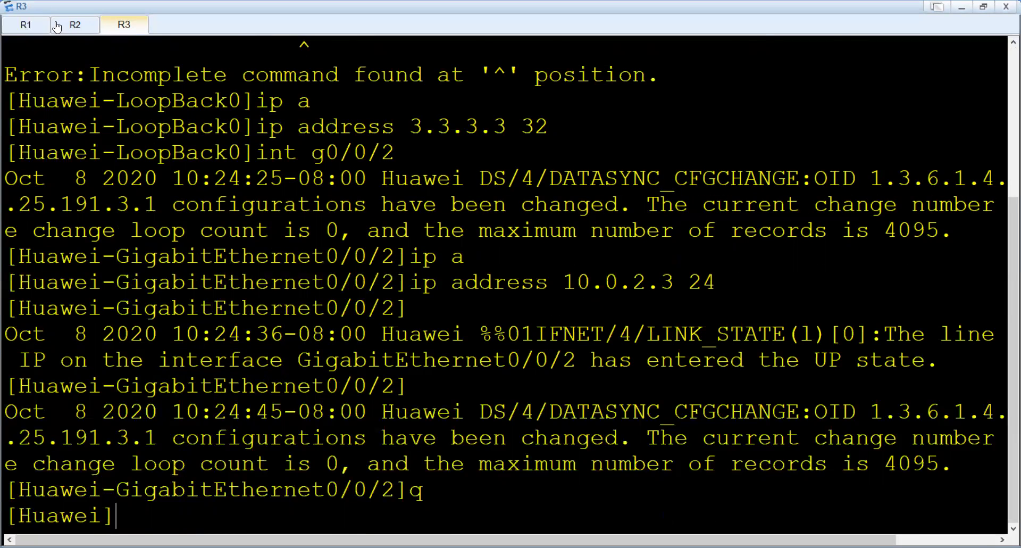
Switch to R1's console, quit the interface view, and ping R2 at 10.0.1.2
{"action": "left_click", "coordinate": [28, 26]}
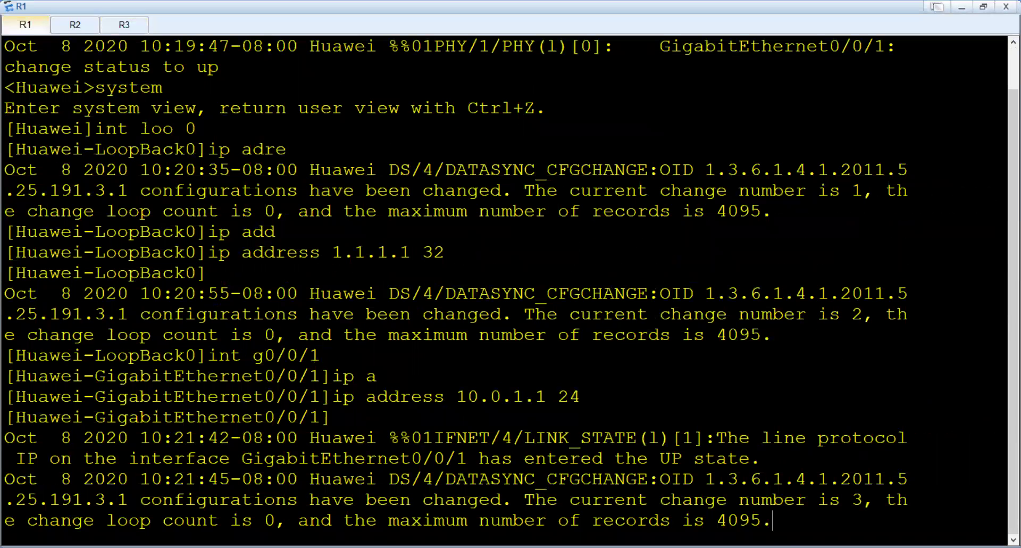
{"action": "key", "text": "Return"}
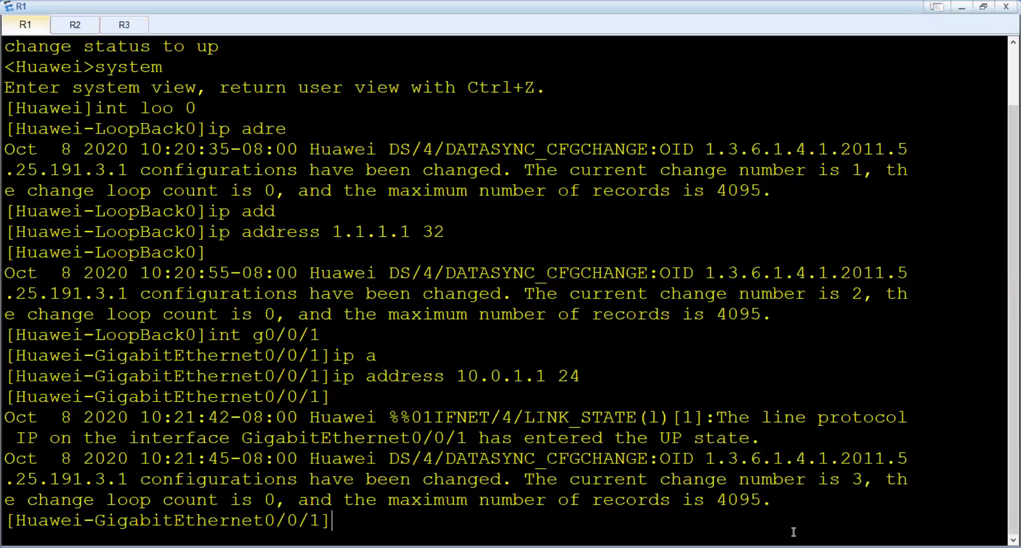
{"action": "type", "text": "q"}
{"action": "key", "text": "Return"}
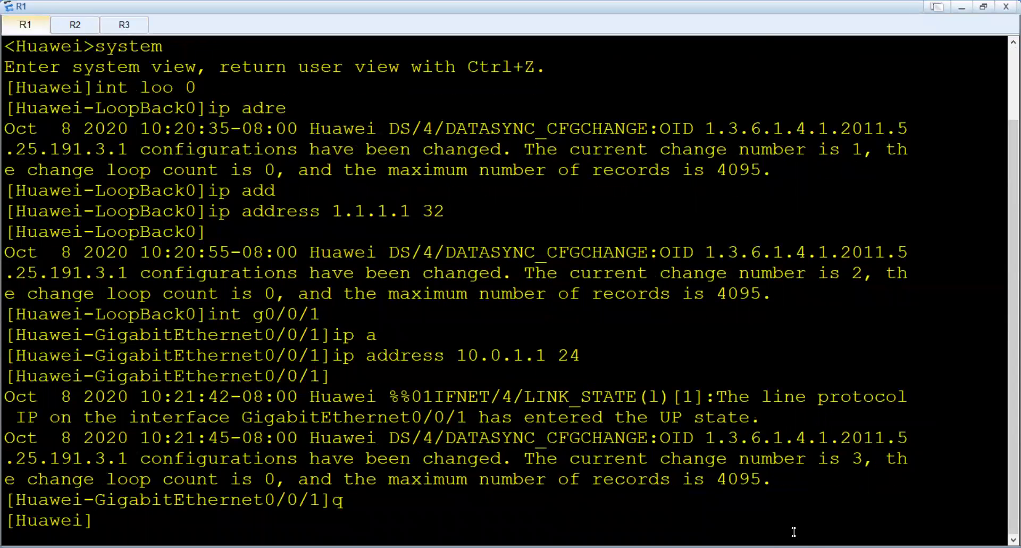
{"action": "type", "text": "pin"}
{"action": "type", "text": "g 10.0.1.2"}
{"action": "key", "text": "Return"}
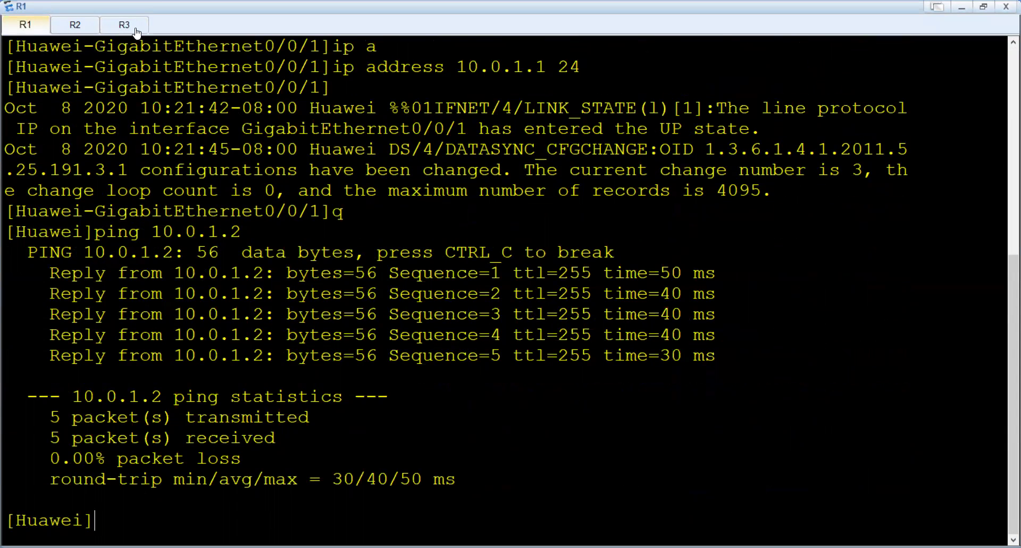
Switch to R2's console, quit the interface view, and ping R3 at 10.0.2.3
{"action": "left_click", "coordinate": [86, 27]}
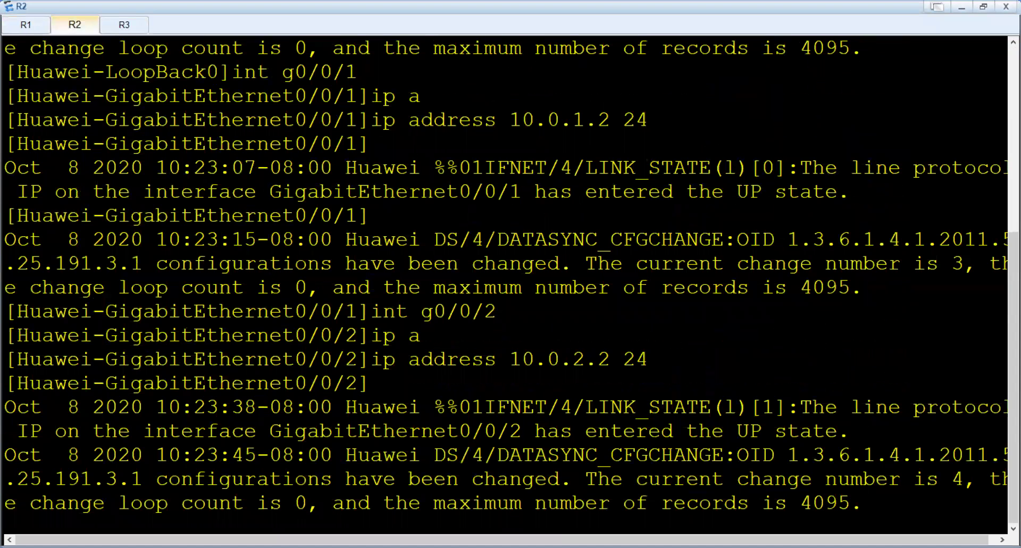
{"action": "key", "text": "Return"}
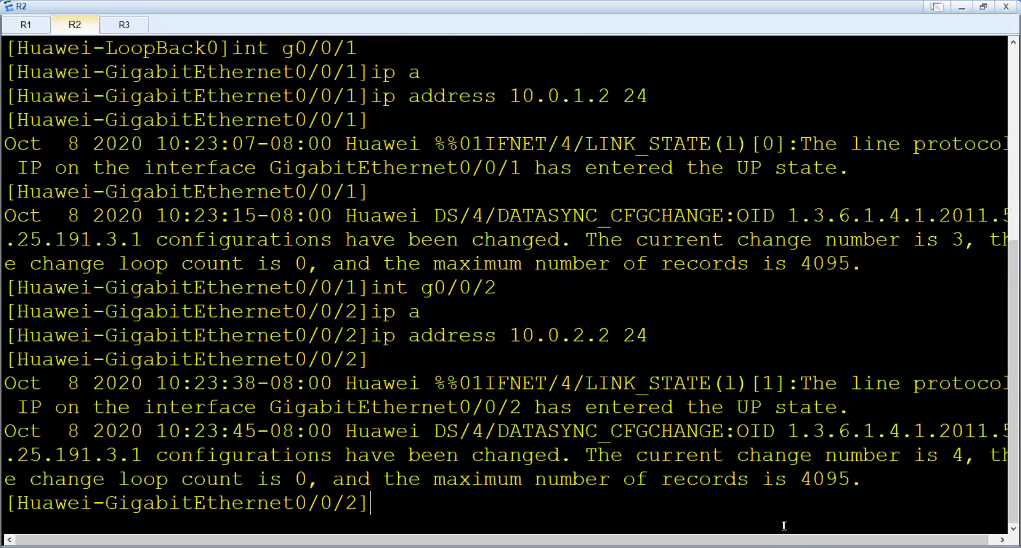
{"action": "type", "text": "q"}
{"action": "key", "text": "Return"}
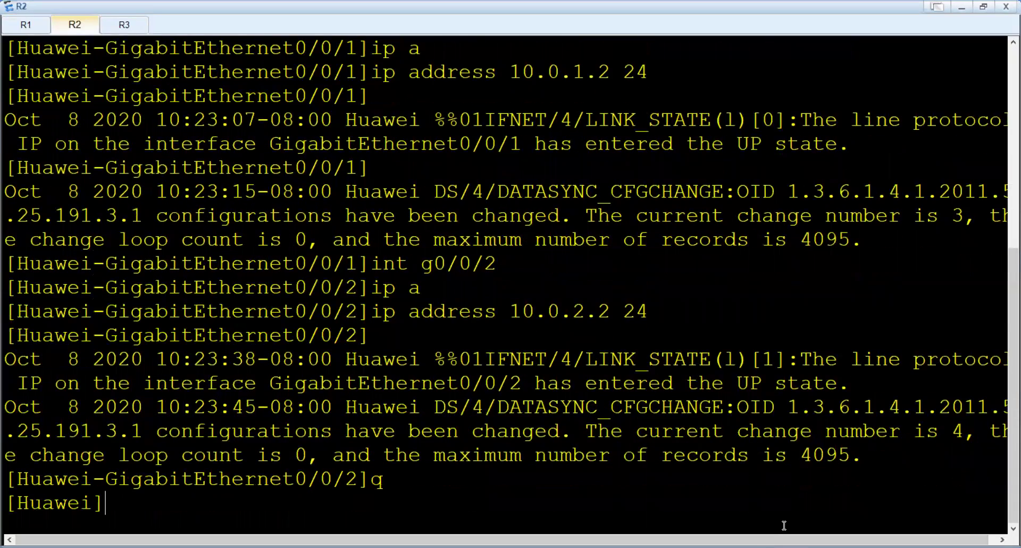
{"action": "type", "text": "ping 10.0.2.3"}
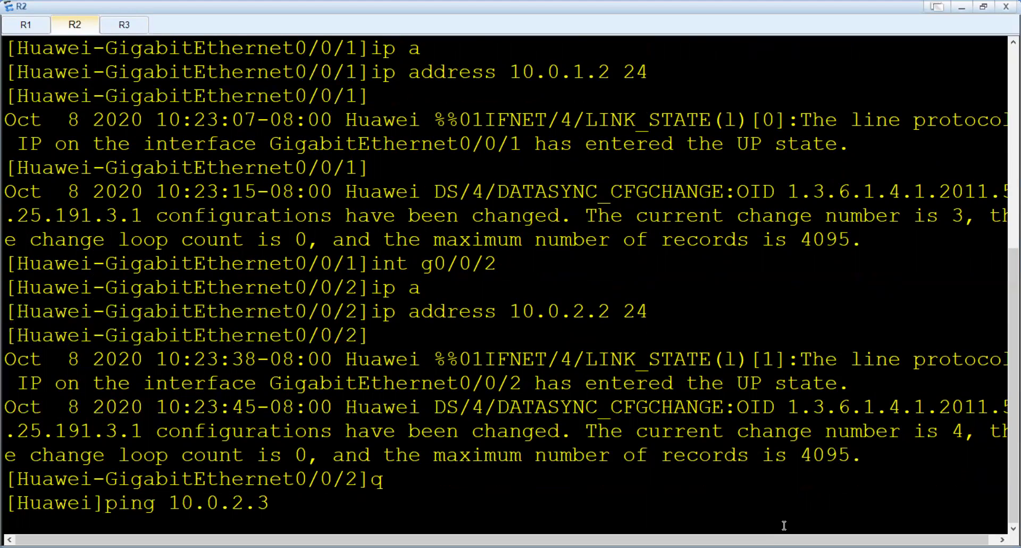
{"action": "key", "text": "Return"}
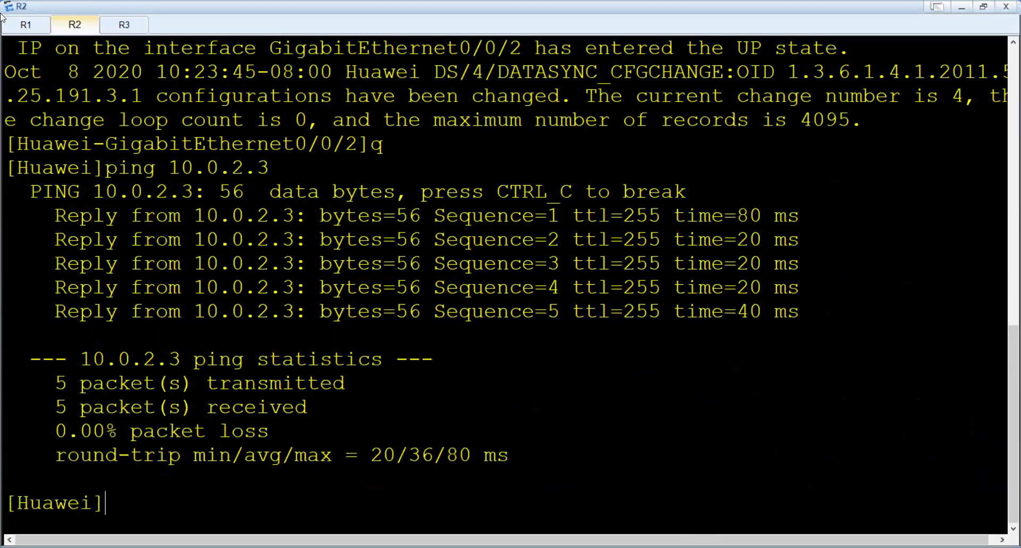
Switch back to R1's console and run display ip interface from system view
{"action": "left_click", "coordinate": [24, 27]}
{"action": "type", "text": "dis"}
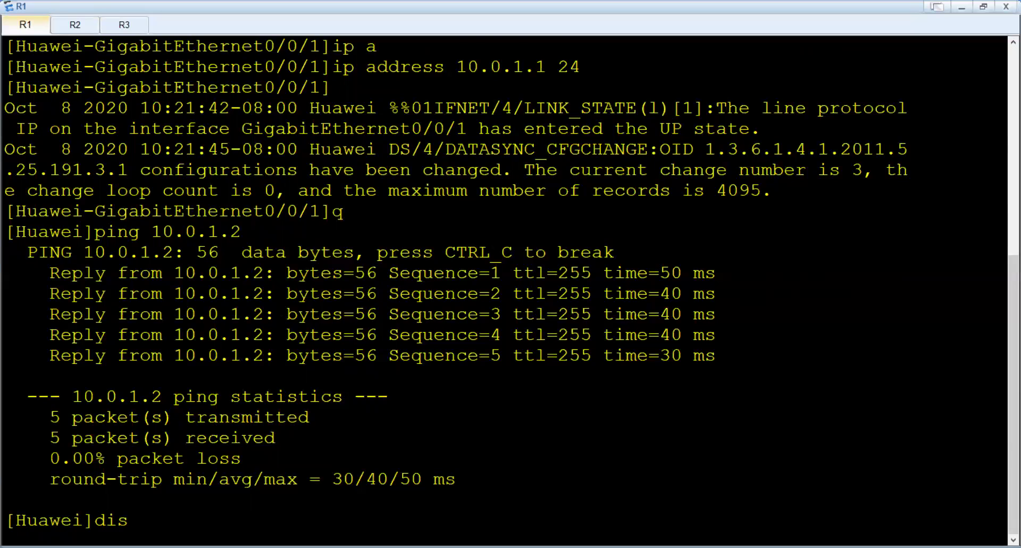
{"action": "key", "text": "Tab"}
{"action": "type", "text": "ip"}
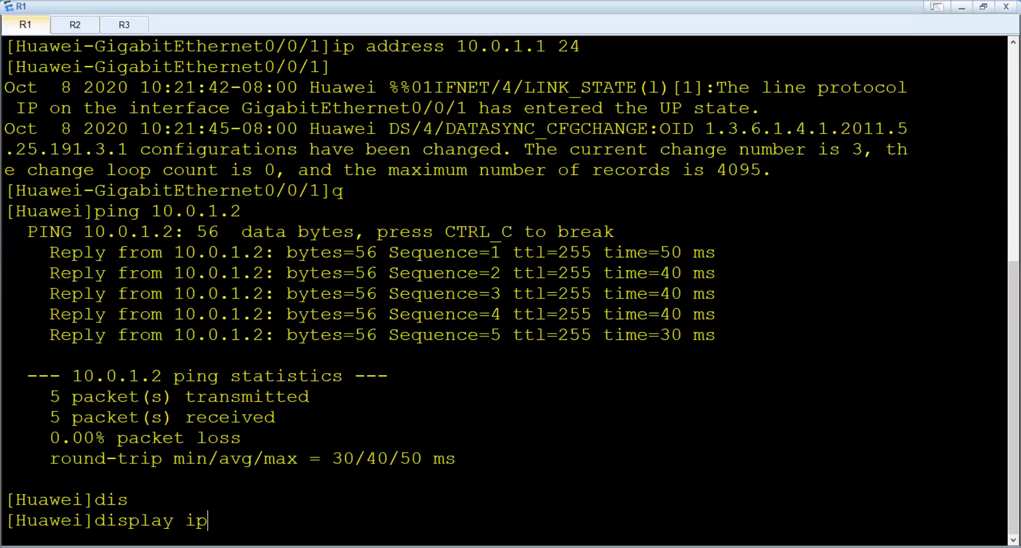
{"action": "type", "text": " inter"}
{"action": "key", "text": "Tab"}
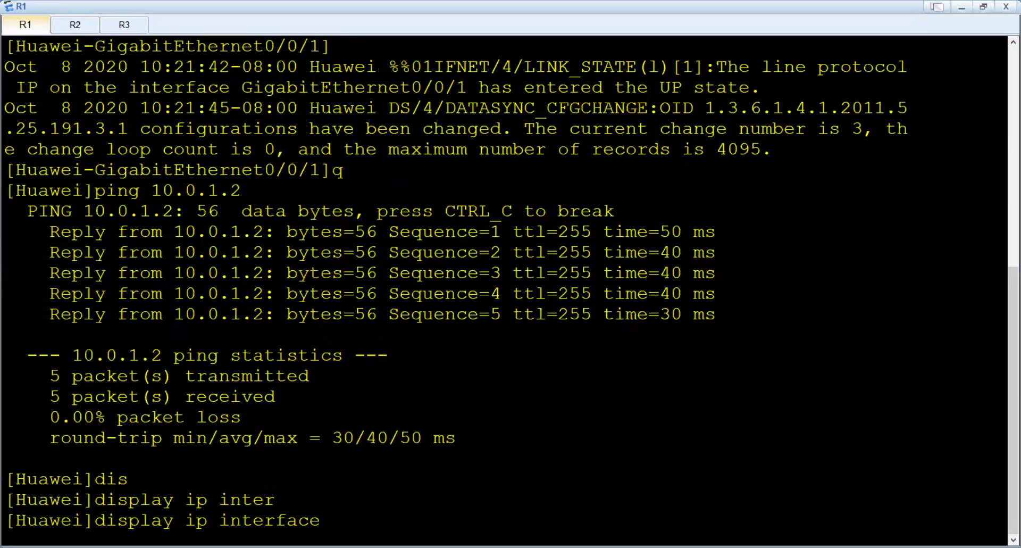
{"action": "key", "text": "Return"}
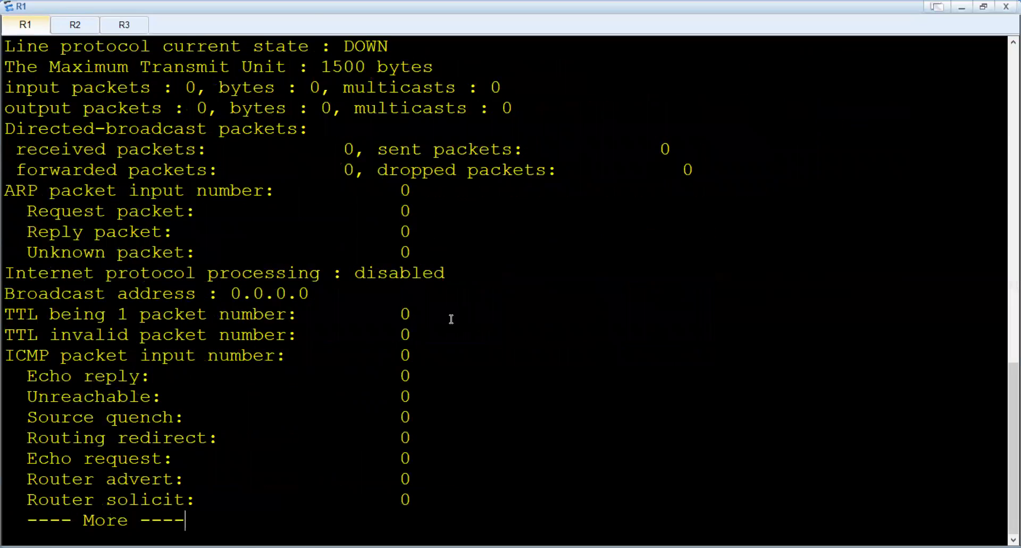
Page through R1's detailed IP interface output up to GigabitEthernet0/0/3, examining each interface's state, and abort the remaining listing
{"action": "scroll", "coordinate": [450, 319], "scroll_direction": "up", "scroll_amount": 4}
{"action": "scroll", "coordinate": [450, 325], "scroll_direction": "up", "scroll_amount": 2}
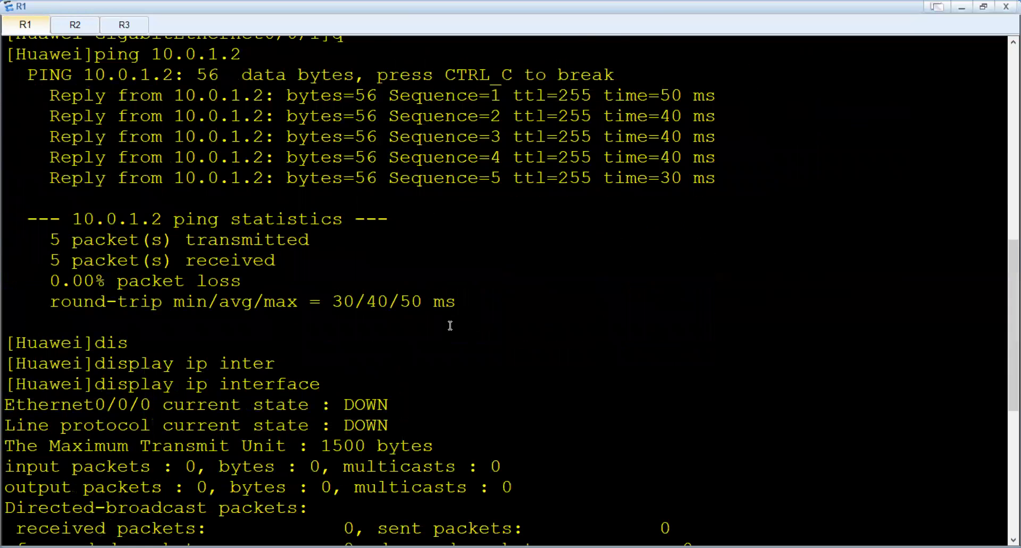
{"action": "scroll", "coordinate": [450, 326], "scroll_direction": "down", "scroll_amount": 4}
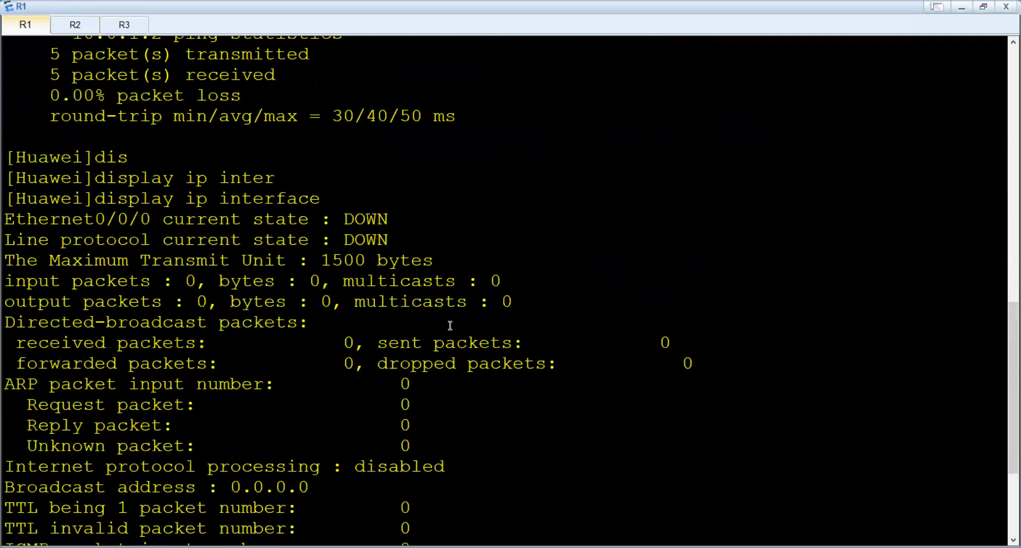
{"action": "scroll", "coordinate": [450, 325], "scroll_direction": "down", "scroll_amount": 2}
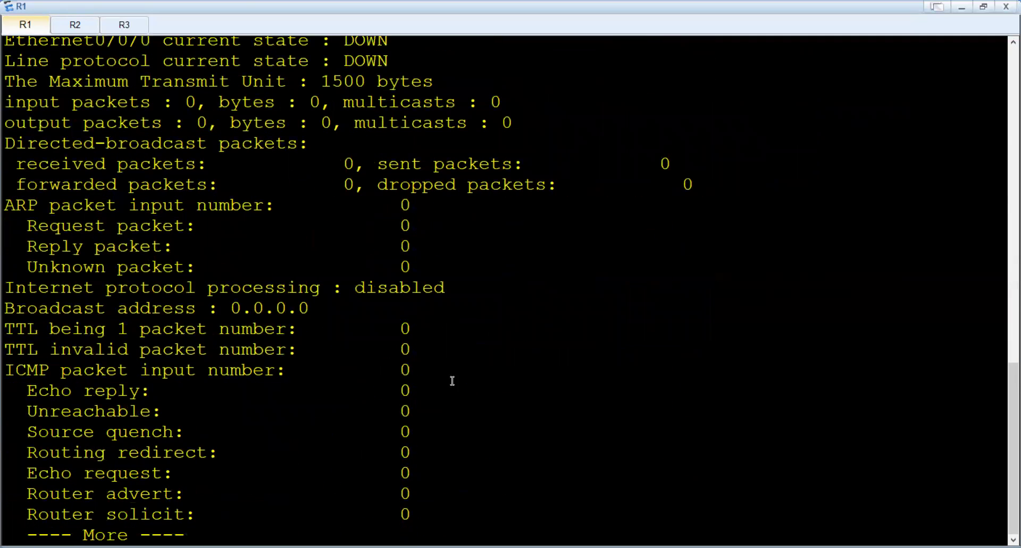
{"action": "key", "text": "Return"}
{"action": "key", "text": "Return"}
{"action": "key", "text": "Return"}
{"action": "key", "text": "Return"}
{"action": "key", "text": "Return"}
{"action": "key", "text": "Return"}
{"action": "key", "text": "Return"}
{"action": "key", "text": "Return"}
{"action": "key", "text": "Return"}
{"action": "key", "text": "Return"}
{"action": "key", "text": "Return"}
{"action": "key", "text": "Return"}
{"action": "key", "text": "Return"}
{"action": "key", "text": "Return"}
{"action": "key", "text": "Return"}
{"action": "key", "text": "Return"}
{"action": "key", "text": "Return"}
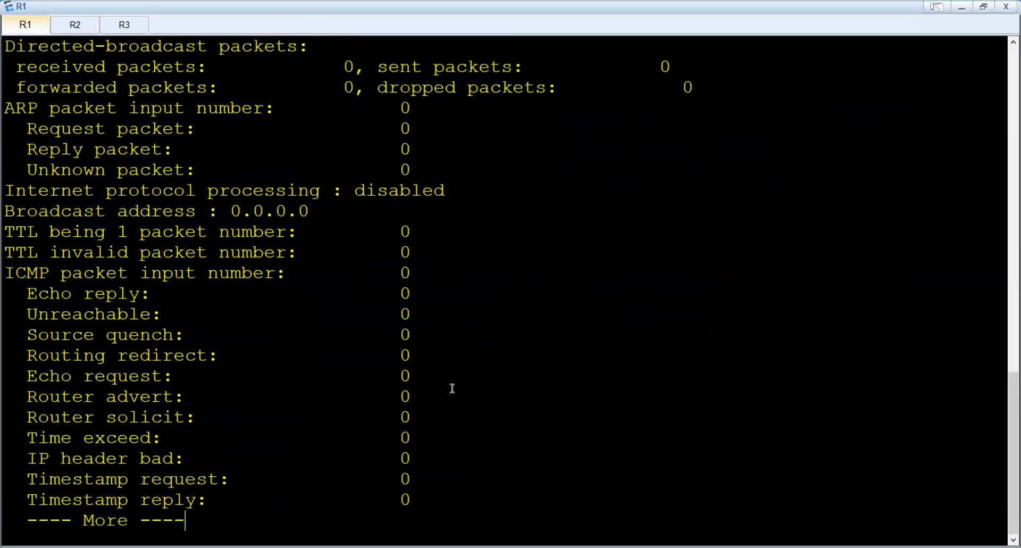
{"action": "key", "text": "Return"}
{"action": "key", "text": "Return"}
{"action": "key", "text": "Return"}
{"action": "key", "text": "Return"}
{"action": "key", "text": "Return"}
{"action": "key", "text": "Return"}
{"action": "key", "text": "Return"}
{"action": "key", "text": "Return"}
{"action": "key", "text": "Return"}
{"action": "key", "text": "Return"}
{"action": "key", "text": "Return"}
{"action": "key", "text": "Return"}
{"action": "key", "text": "Return"}
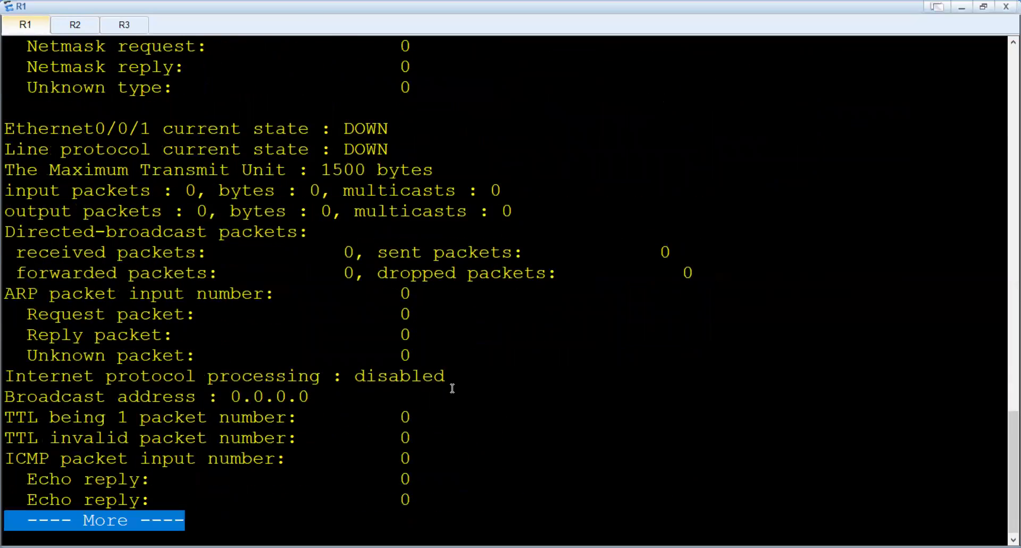
{"action": "key", "text": "Return"}
{"action": "key", "text": "Return"}
{"action": "key", "text": "Return"}
{"action": "key", "text": "Return"}
{"action": "key", "text": "Return"}
{"action": "key", "text": "Return"}
{"action": "key", "text": "Return"}
{"action": "key", "text": "Return"}
{"action": "key", "text": "Return"}
{"action": "key", "text": "Return"}
{"action": "key", "text": "Return"}
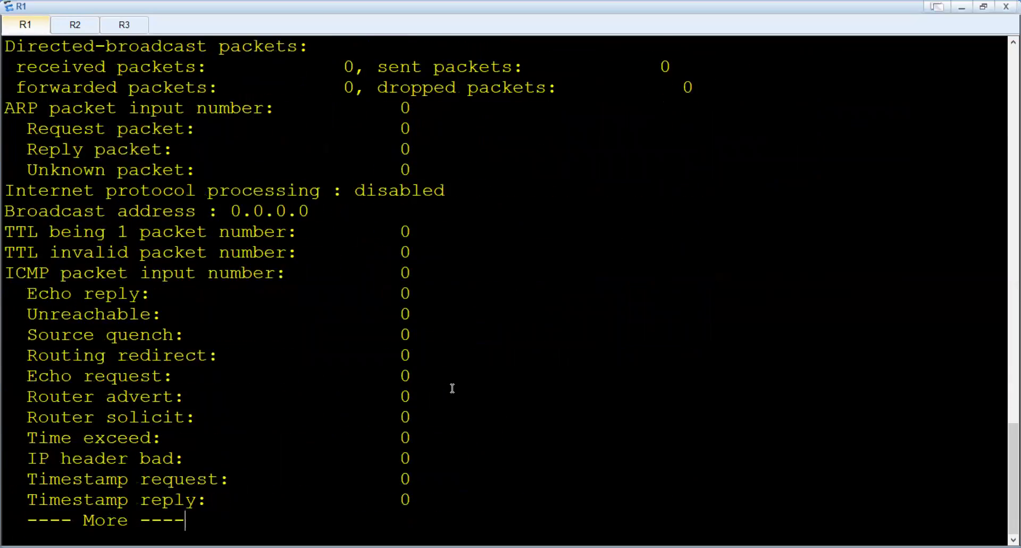
{"action": "key", "text": "Return"}
{"action": "key", "text": "Return"}
{"action": "key", "text": "Return"}
{"action": "key", "text": "Return"}
{"action": "key", "text": "Return"}
{"action": "key", "text": "Return"}
{"action": "key", "text": "Return"}
{"action": "key", "text": "Return"}
{"action": "key", "text": "Return"}
{"action": "key", "text": "Return"}
{"action": "key", "text": "Return"}
{"action": "key", "text": "Return"}
{"action": "key", "text": "Return"}
{"action": "key", "text": "Return"}
{"action": "key", "text": "Return"}
{"action": "key", "text": "Return"}
{"action": "key", "text": "Return"}
{"action": "key", "text": "Return"}
{"action": "key", "text": "Return"}
{"action": "key", "text": "Return"}
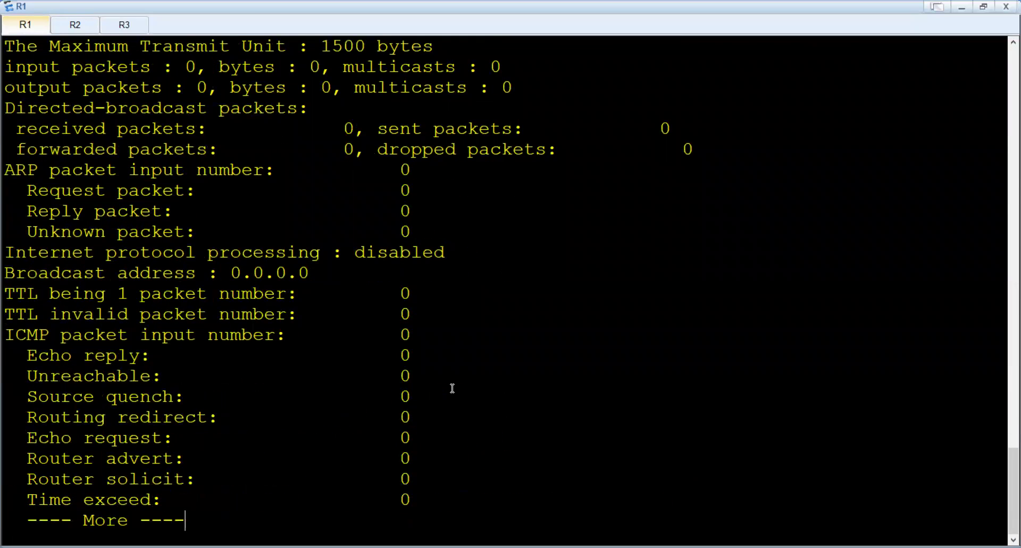
{"action": "key", "text": "Return"}
{"action": "key", "text": "Return"}
{"action": "key", "text": "Return"}
{"action": "key", "text": "Return"}
{"action": "key", "text": "Return"}
{"action": "key", "text": "Return"}
{"action": "key", "text": "Return"}
{"action": "key", "text": "Return"}
{"action": "key", "text": "Return"}
{"action": "key", "text": "Return"}
{"action": "key", "text": "Return"}
{"action": "key", "text": "Return"}
{"action": "key", "text": "Return"}
{"action": "key", "text": "Return"}
{"action": "key", "text": "Return"}
{"action": "key", "text": "Return"}
{"action": "key", "text": "Return"}
{"action": "key", "text": "Return"}
{"action": "key", "text": "Return"}
{"action": "key", "text": "Return"}
{"action": "key", "text": "Return"}
{"action": "key", "text": "Return"}
{"action": "key", "text": "Return"}
{"action": "key", "text": "Return"}
{"action": "key", "text": "Return"}
{"action": "key", "text": "Return"}
{"action": "key", "text": "Return"}
{"action": "key", "text": "Return"}
{"action": "key", "text": "Return"}
{"action": "key", "text": "Return"}
{"action": "key", "text": "Return"}
{"action": "key", "text": "Return"}
{"action": "key", "text": "Return"}
{"action": "key", "text": "Return"}
{"action": "key", "text": "Return"}
{"action": "key", "text": "Return"}
{"action": "key", "text": "Return"}
{"action": "key", "text": "Return"}
{"action": "key", "text": "Return"}
{"action": "key", "text": "Return"}
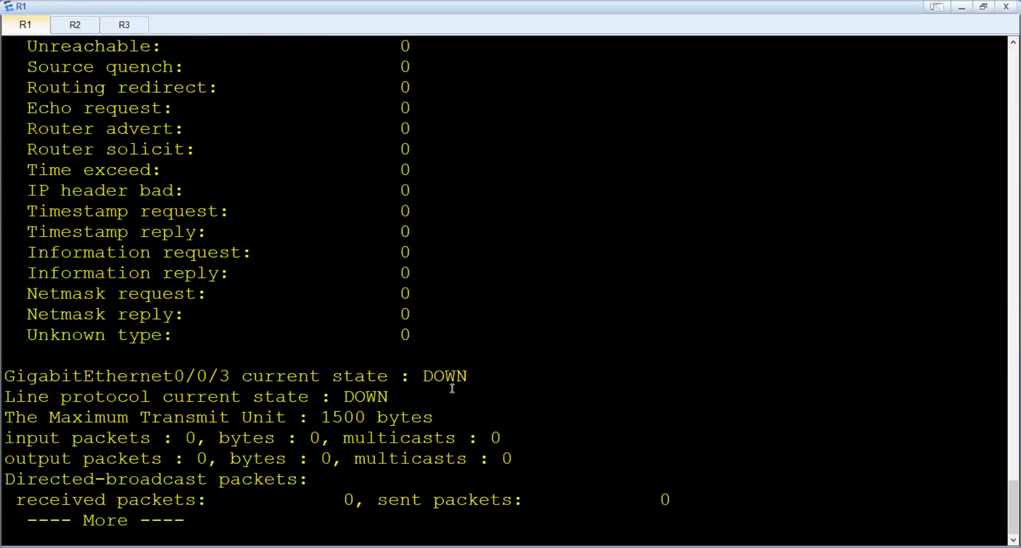
{"action": "key", "text": "ctrl+c"}
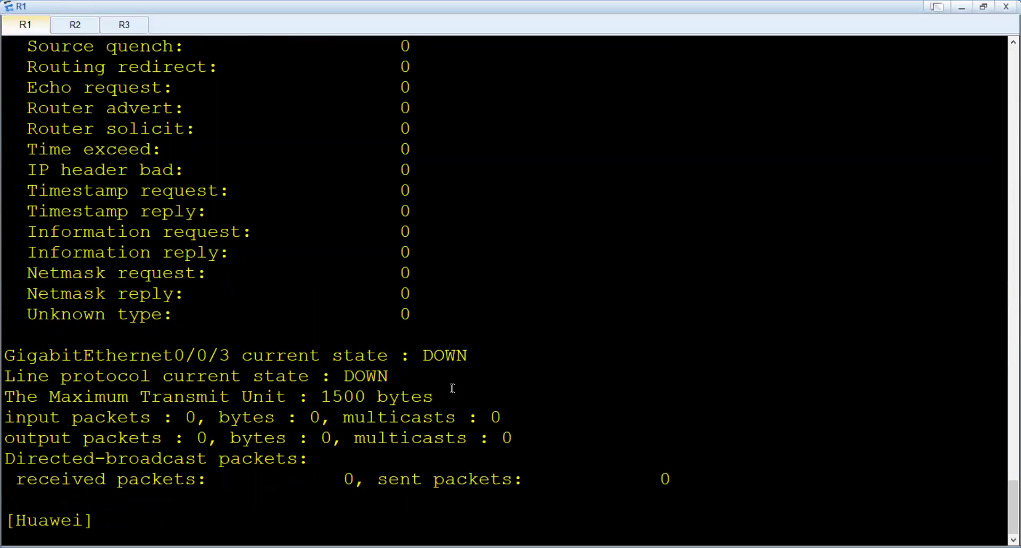
Display the brief IP interface summary on R1 with dis ip int br
{"action": "type", "text": "dis ip int br"}
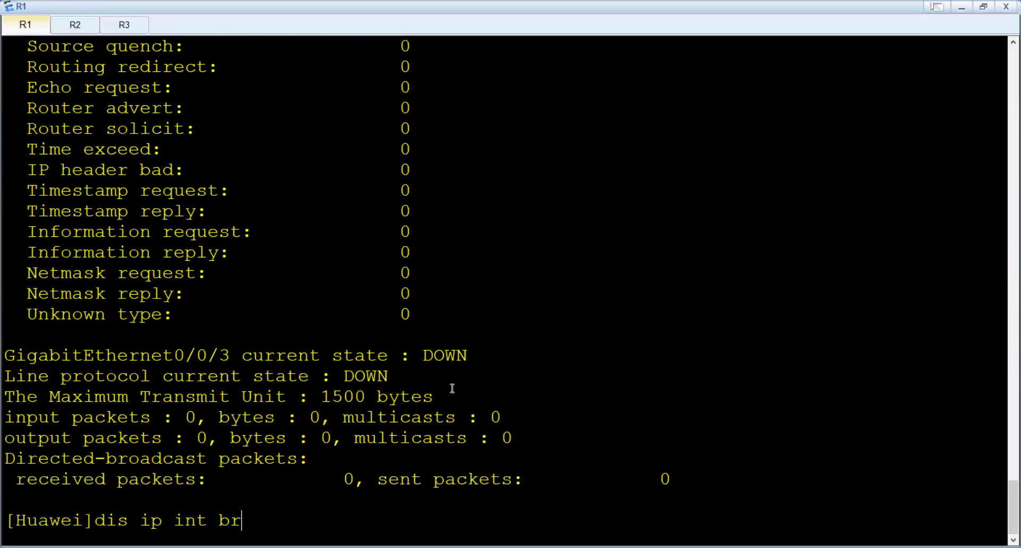
{"action": "key", "text": "Return"}
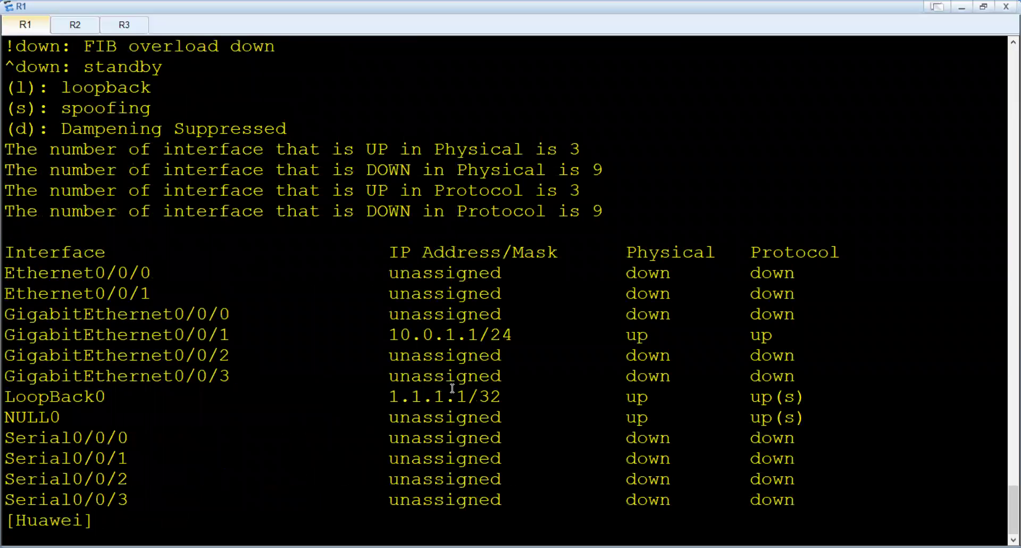